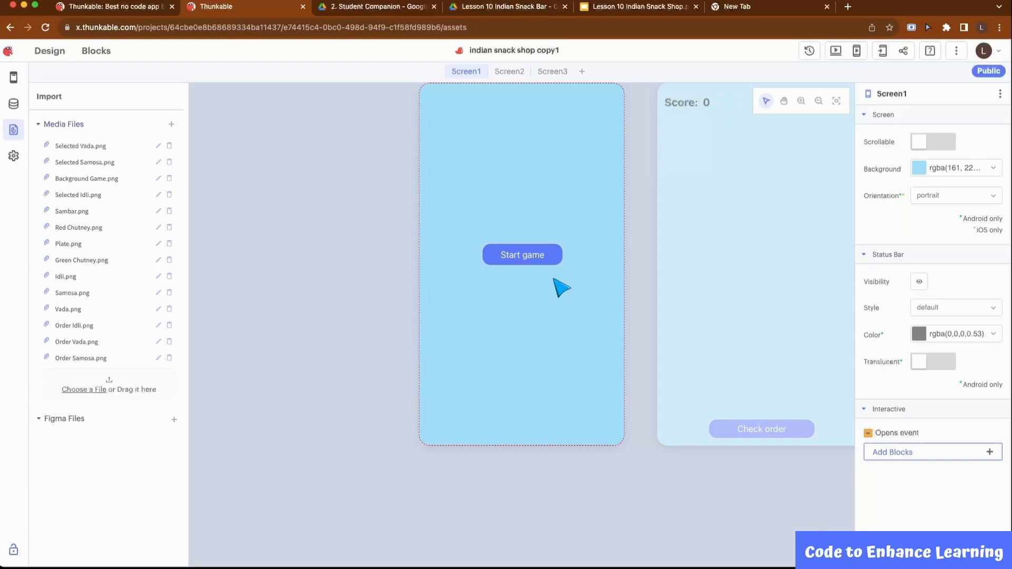
Add a Canvas to Screen2 and stretch it across the screen between the score labels and Check order button, about 376 by 554
click(746, 281)
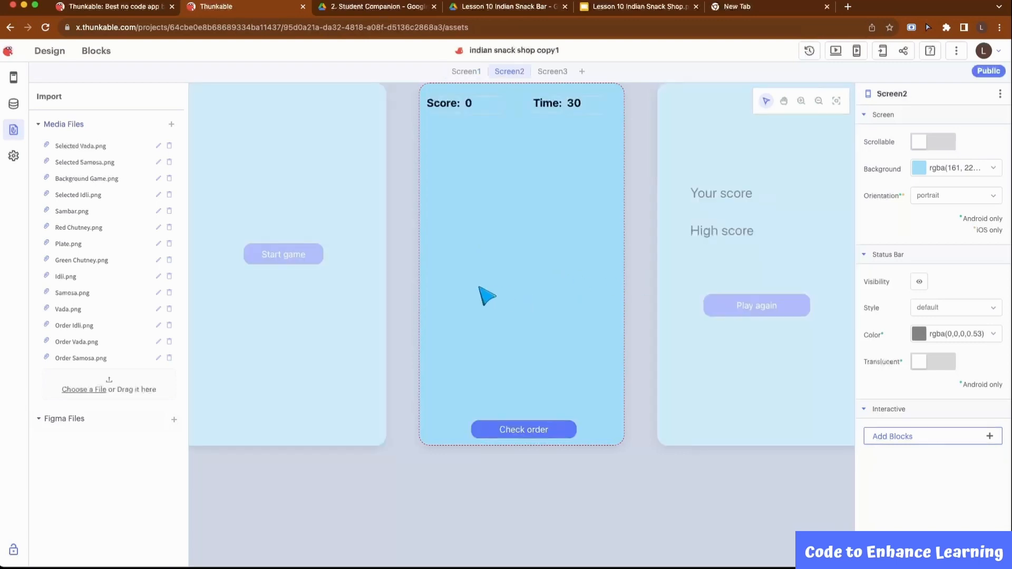
click(480, 110)
click(15, 79)
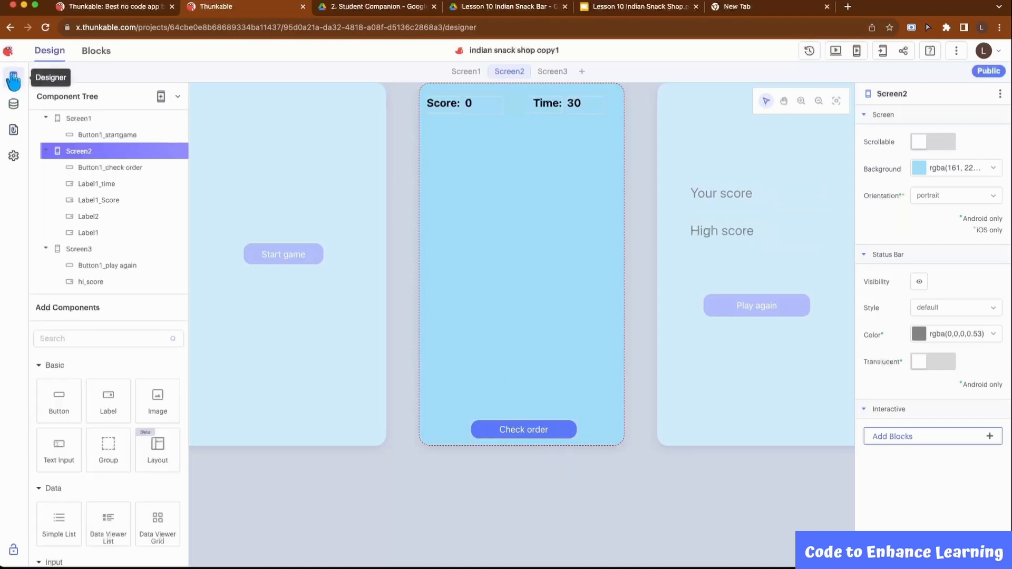
scroll(134, 477, down, 3)
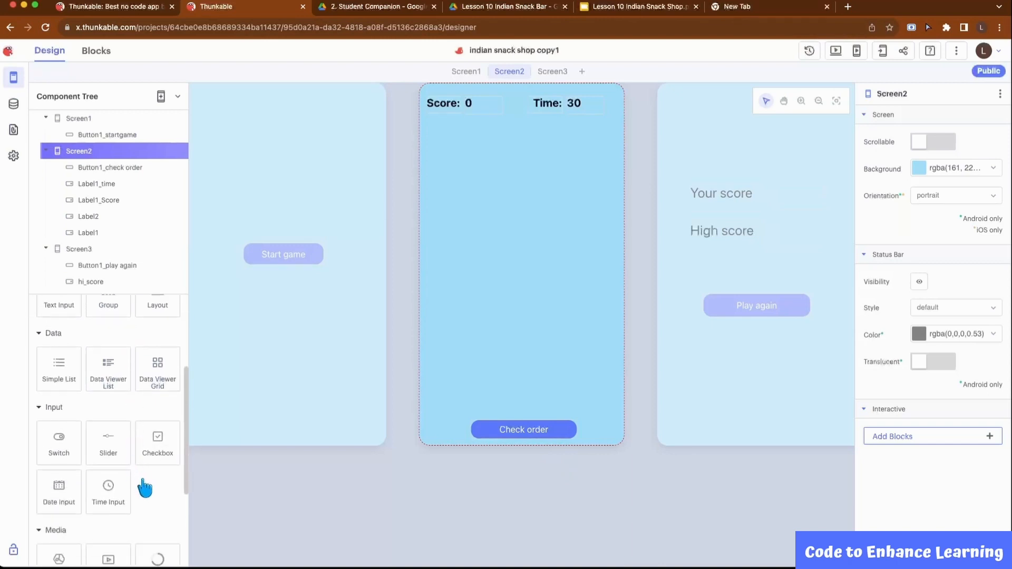
scroll(138, 481, down, 3)
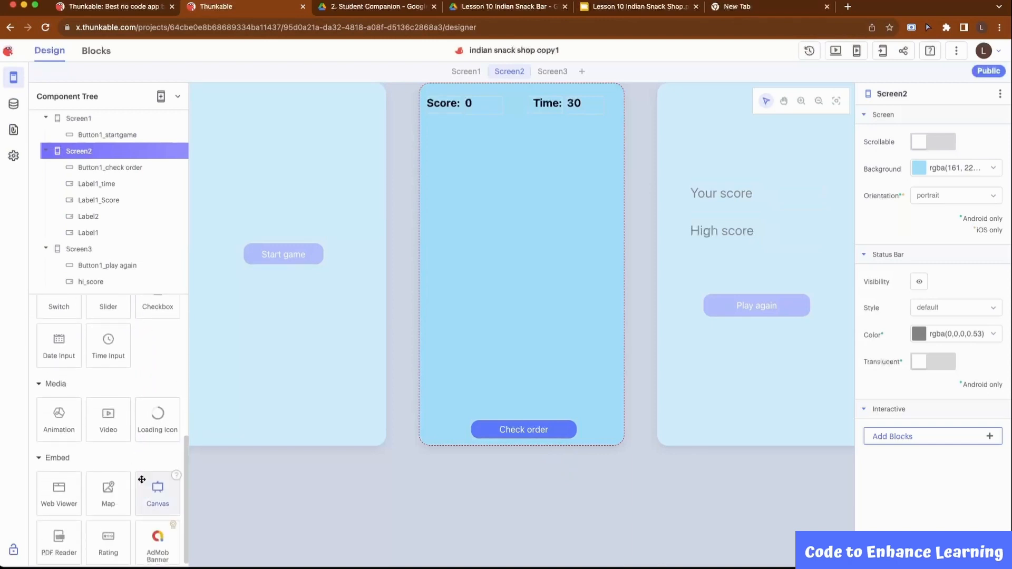
drag(158, 491, 393, 345)
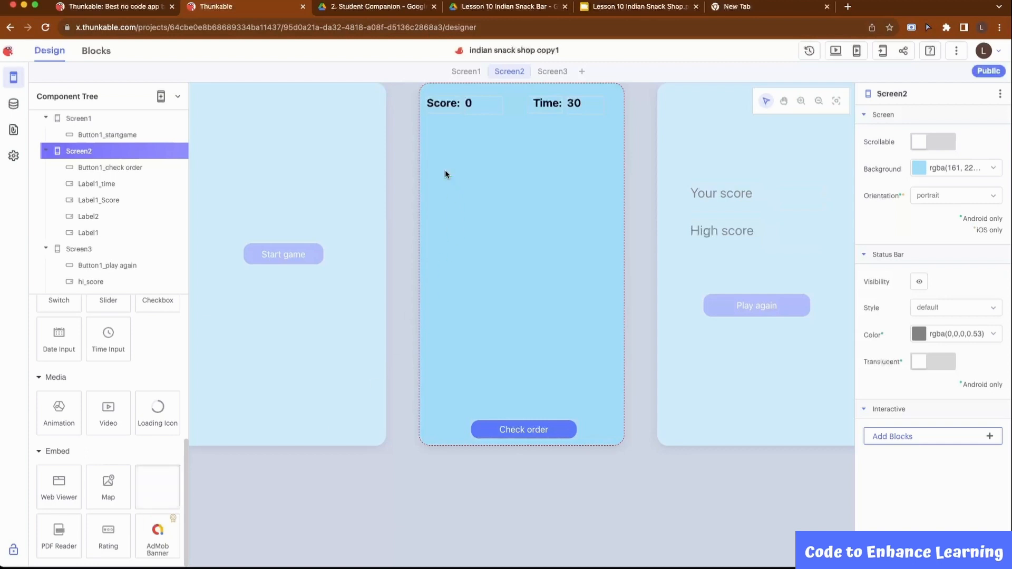
drag(444, 174, 445, 174)
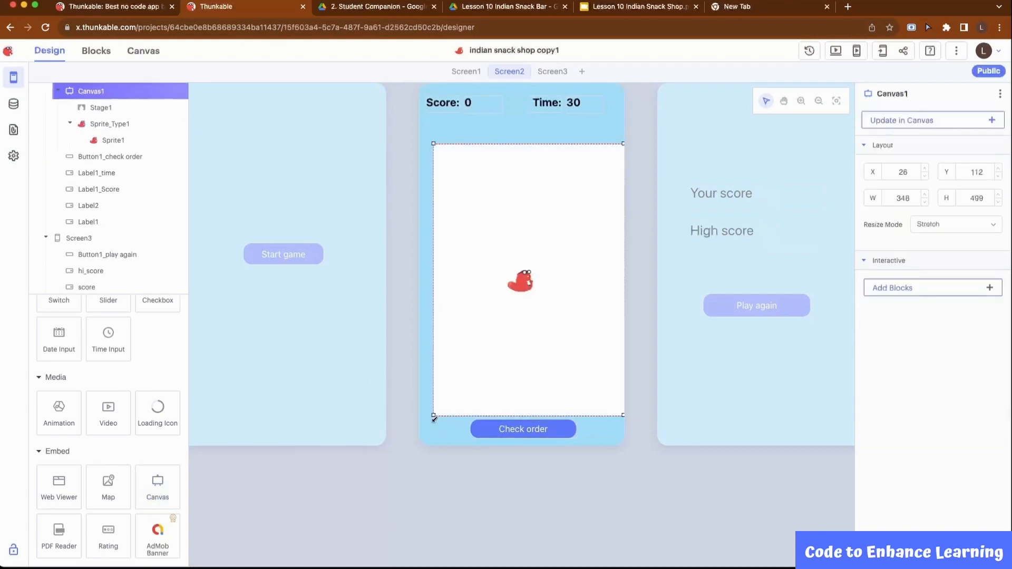
drag(434, 419, 420, 416)
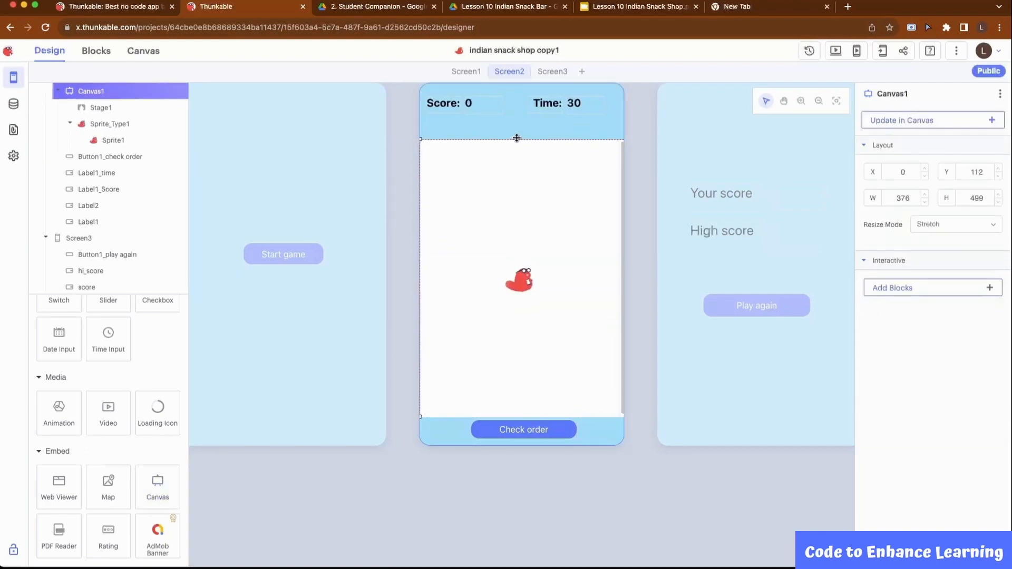
drag(516, 138, 514, 115)
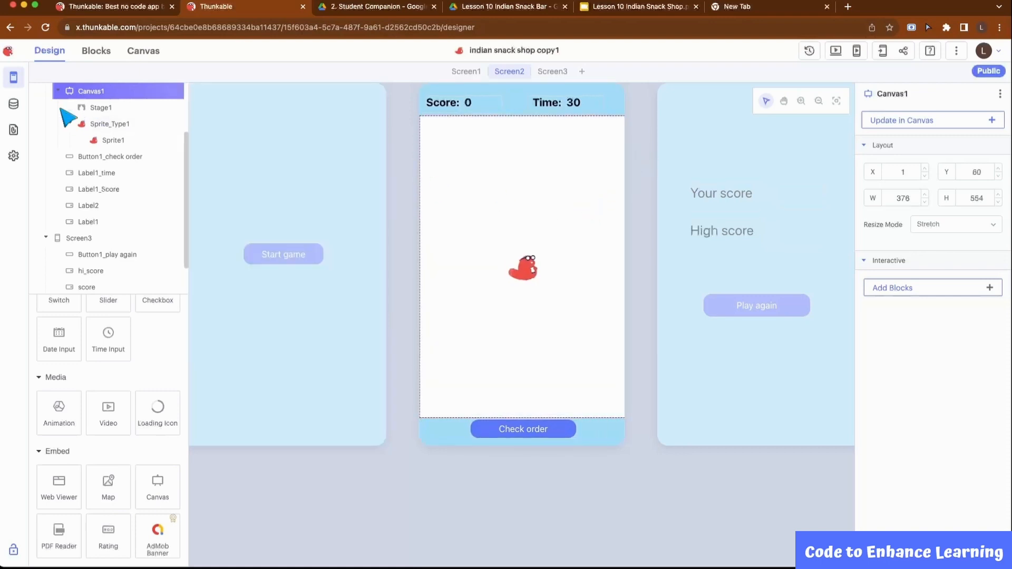
Give Stage1 the background picture Background Game.png and set its resize mode to stretch
click(101, 108)
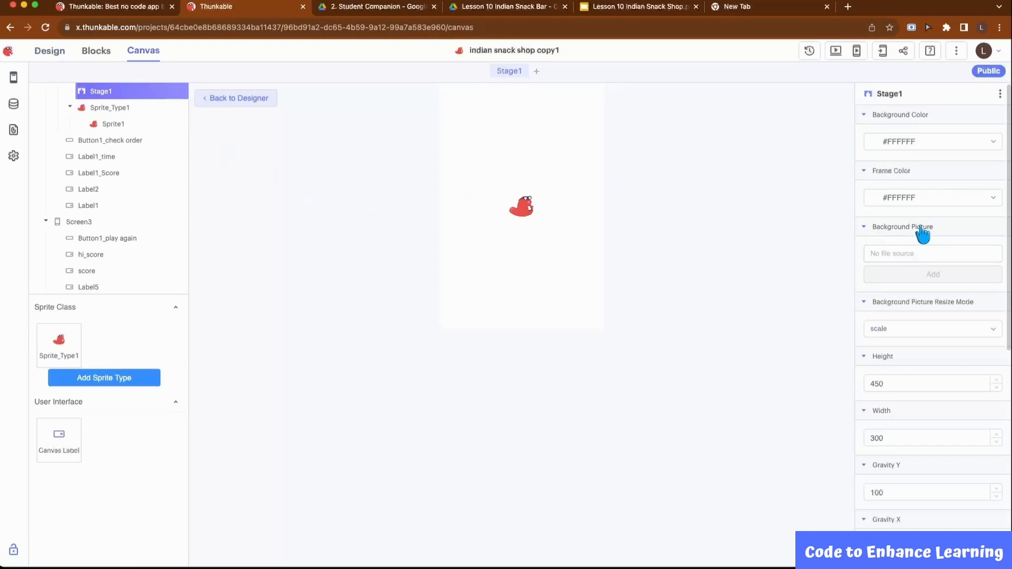
click(918, 254)
scroll(1000, 299, down, 2)
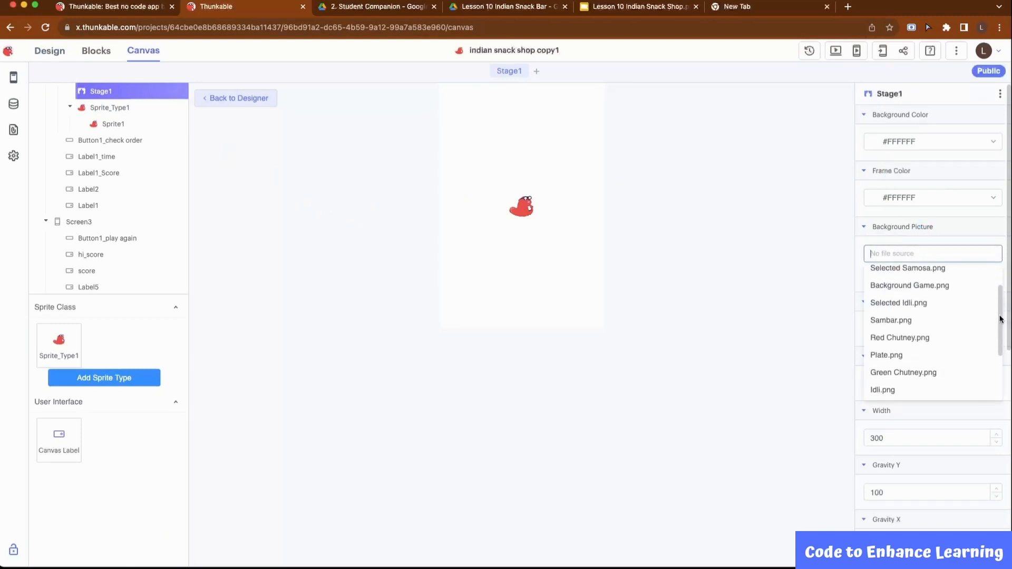
click(922, 289)
click(931, 276)
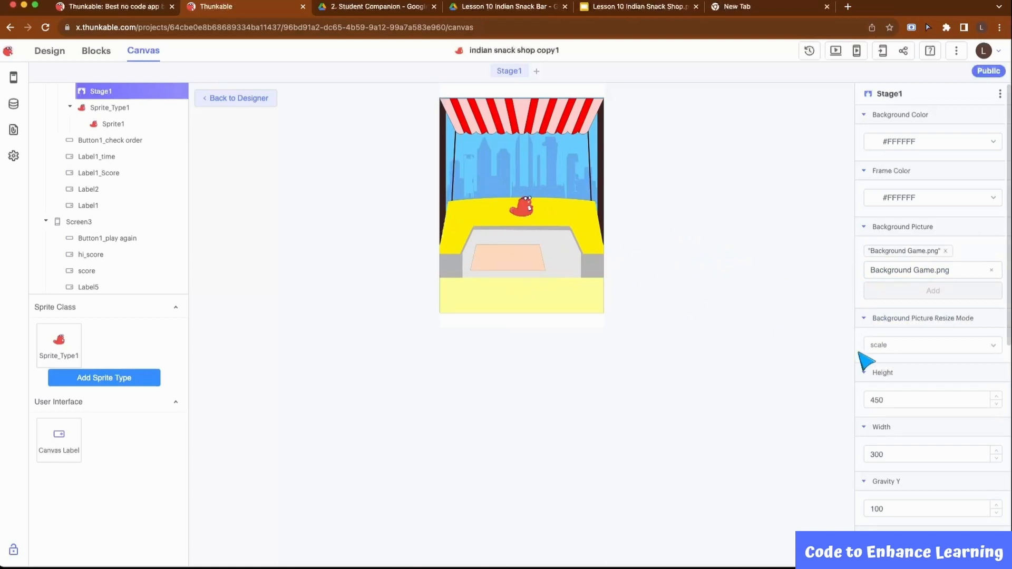
click(929, 344)
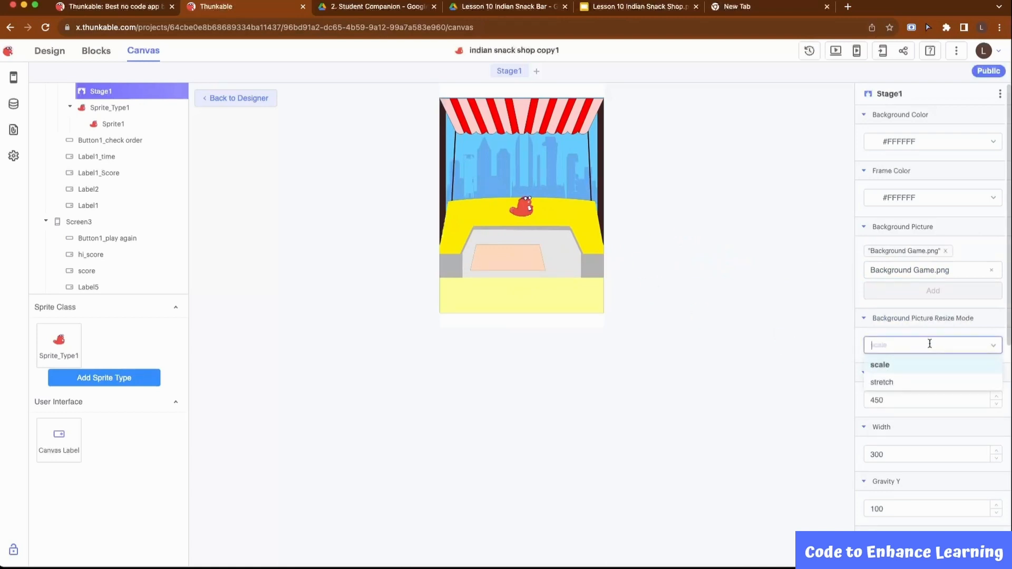
click(901, 383)
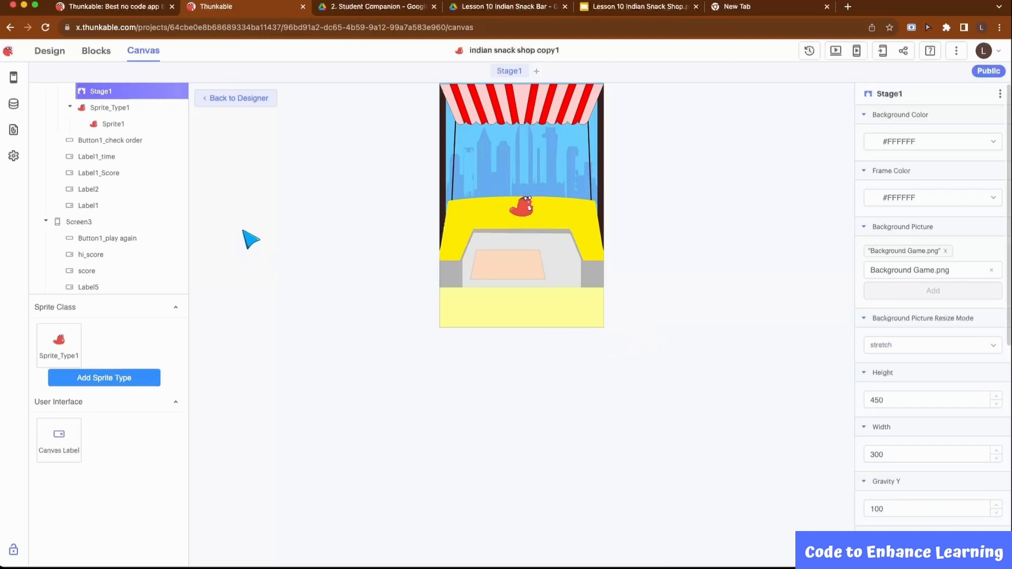
Replace the canvas's default sprite type with a new sprite type named Sprite_Type_fooditems
click(170, 109)
click(587, 199)
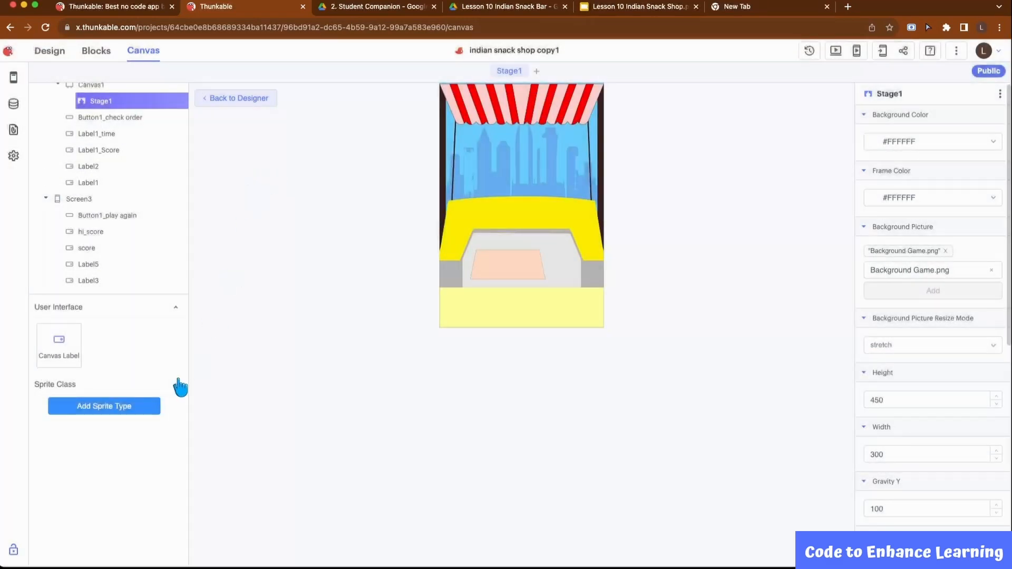
click(122, 405)
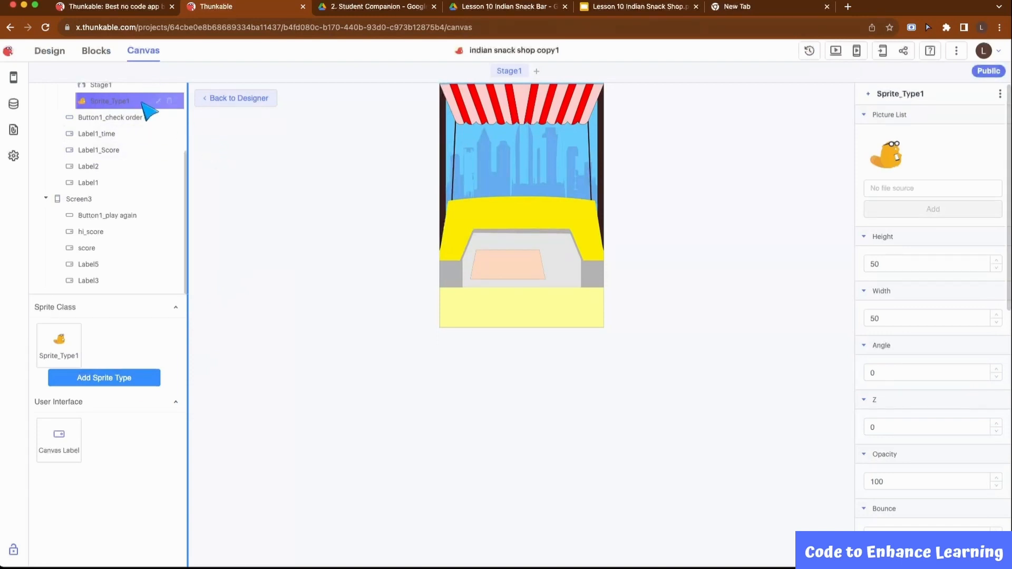
mouse_move(165, 105)
click(159, 101)
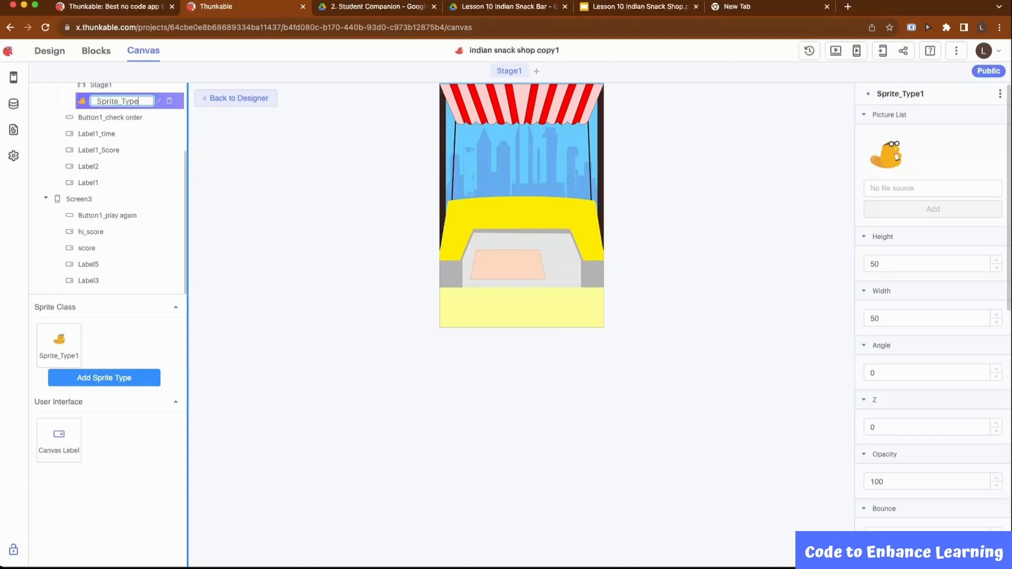
text(_fooditems)
key(Return)
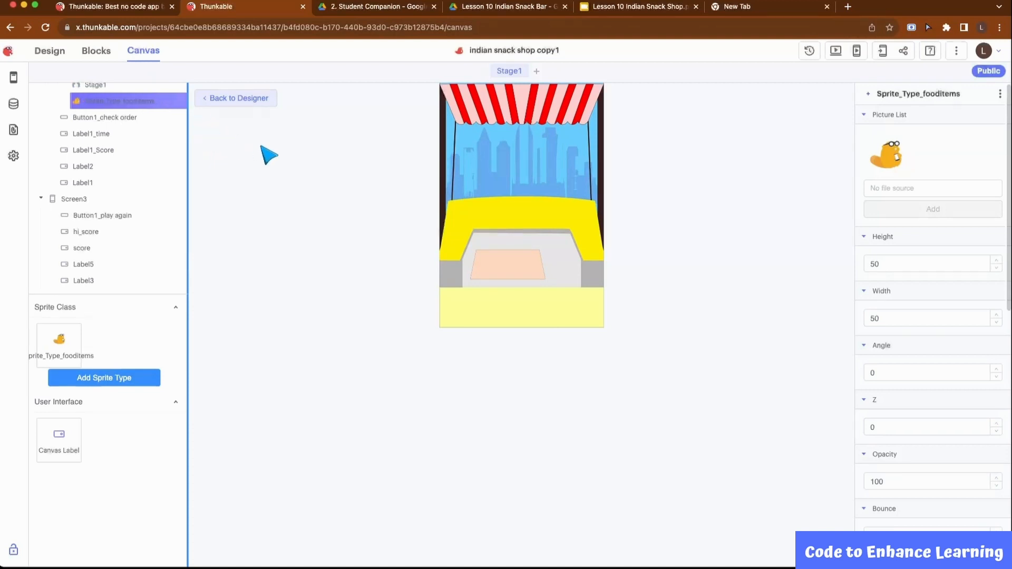
Add Sambar.png to the picture list of Sprite_Type_fooditems in place of the default picture
click(910, 189)
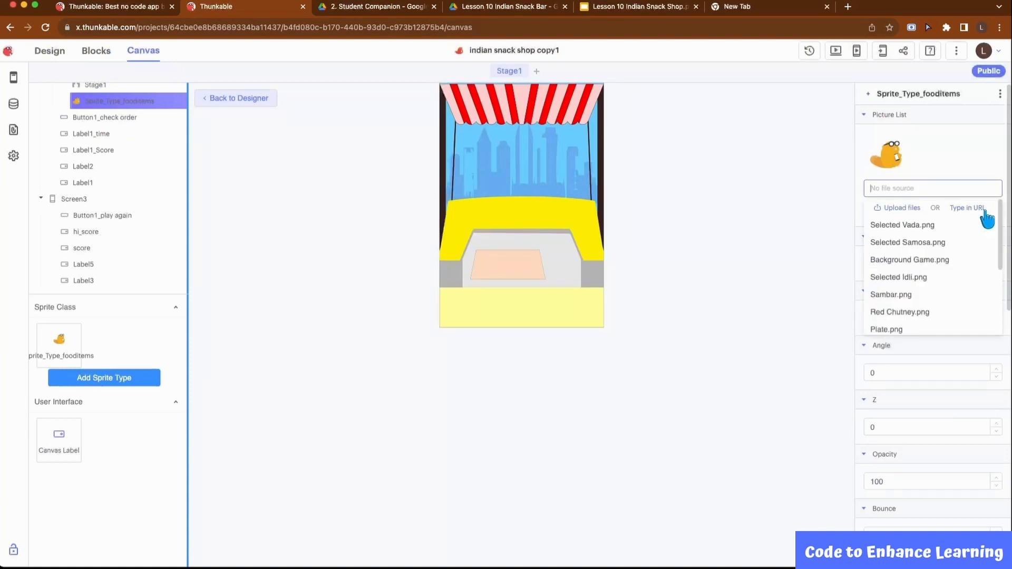
drag(999, 222, 997, 267)
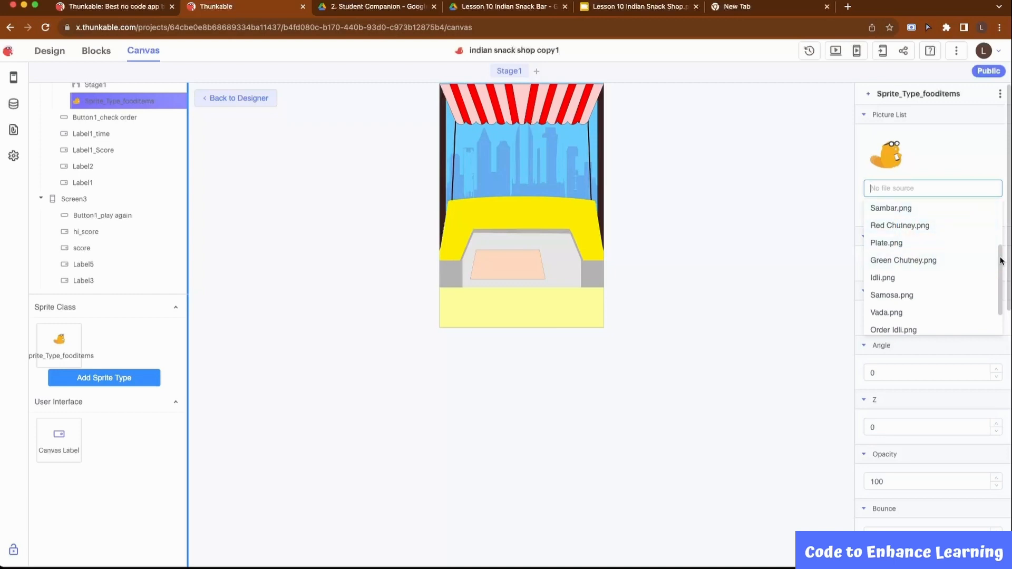
drag(1001, 260, 997, 234)
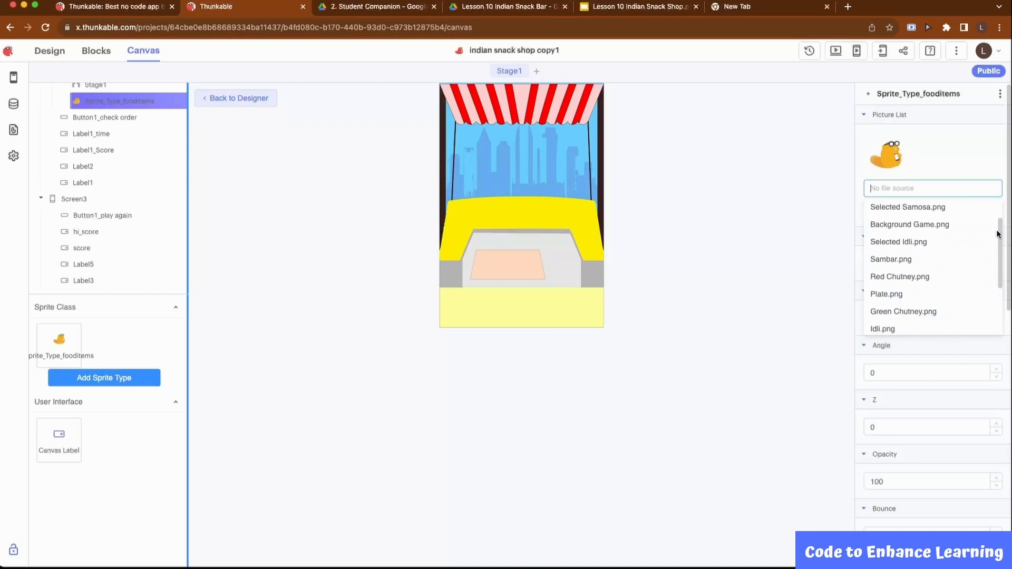
click(903, 259)
click(934, 209)
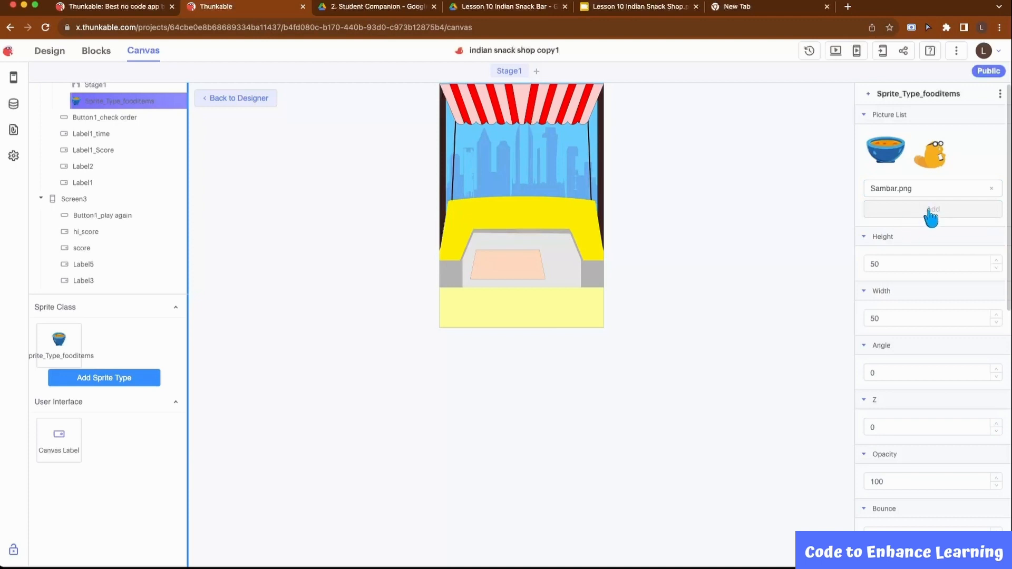
Add Red Chutney.png, Green Chutney.png and Plate.png to the food items sprite type's picture list
click(931, 189)
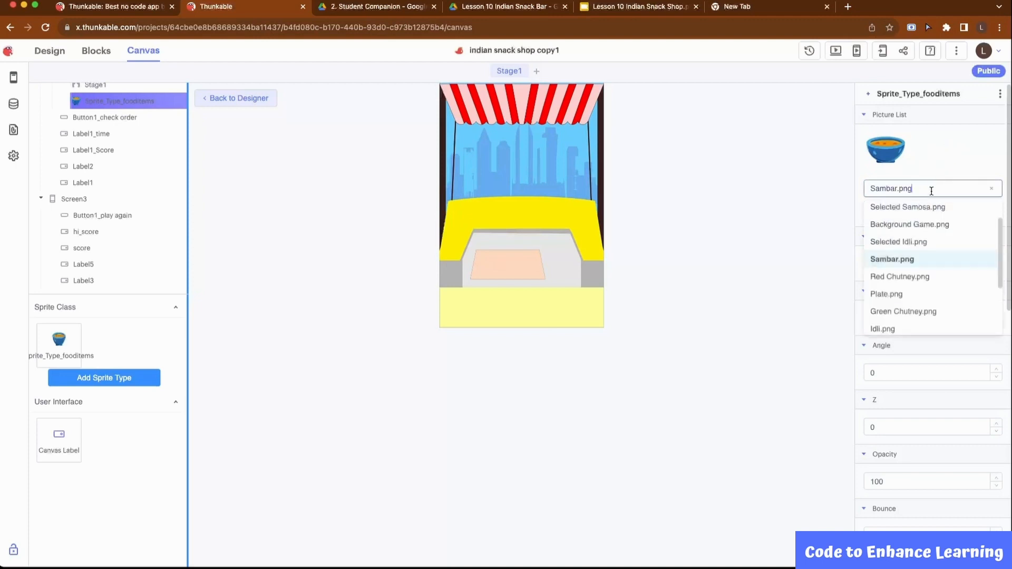
click(921, 277)
click(923, 211)
click(937, 188)
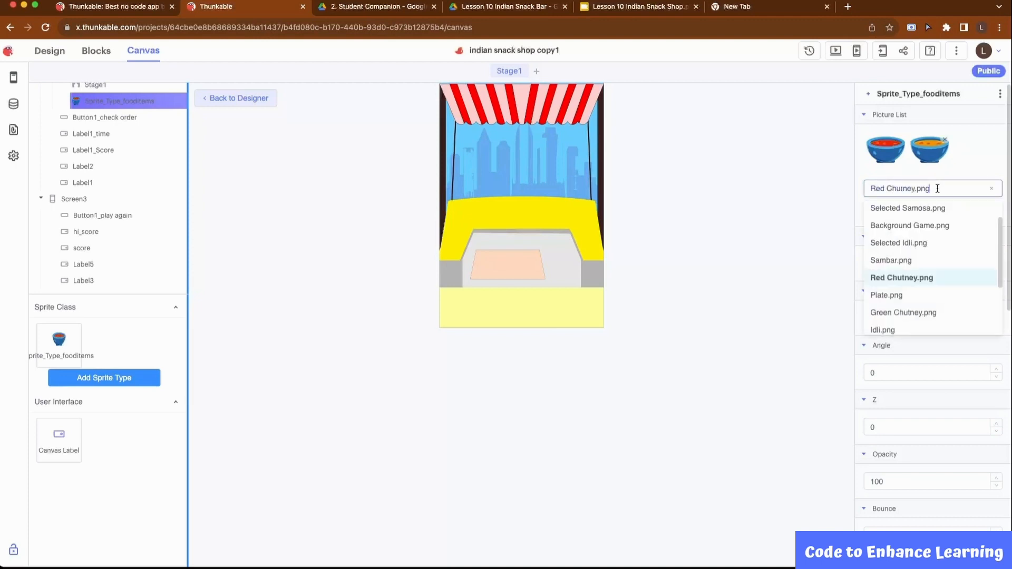
click(919, 312)
click(921, 210)
click(929, 188)
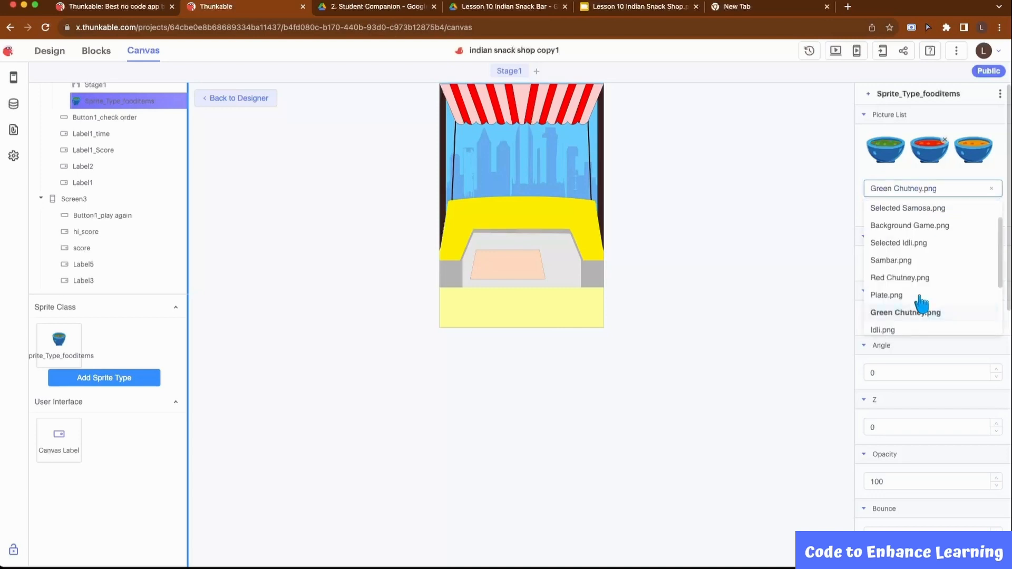
click(920, 296)
click(928, 210)
Add Idli.png, Vada.png and Samosa.png to the food items sprite type's picture list
click(927, 235)
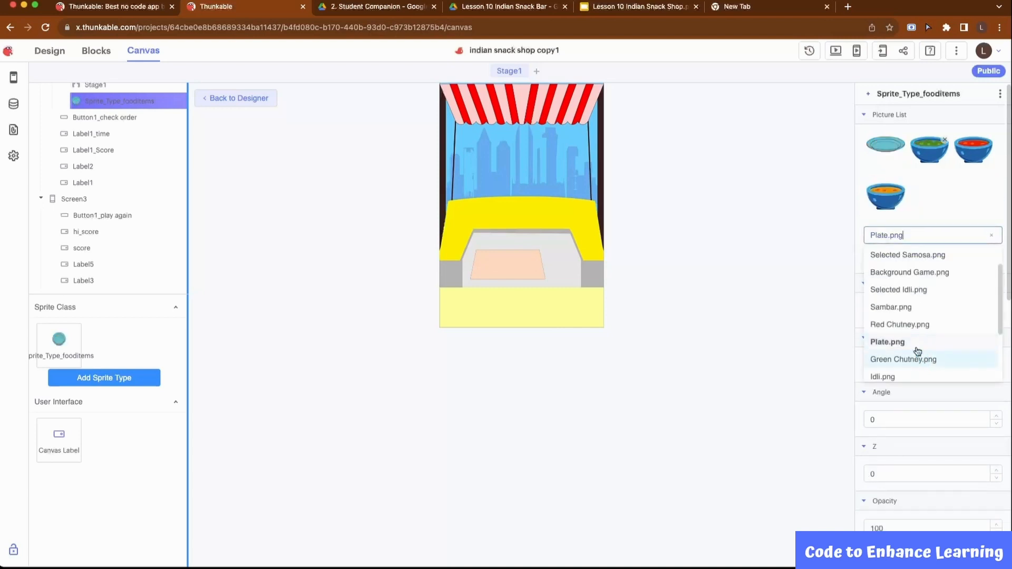
drag(999, 324, 995, 357)
click(901, 311)
click(922, 257)
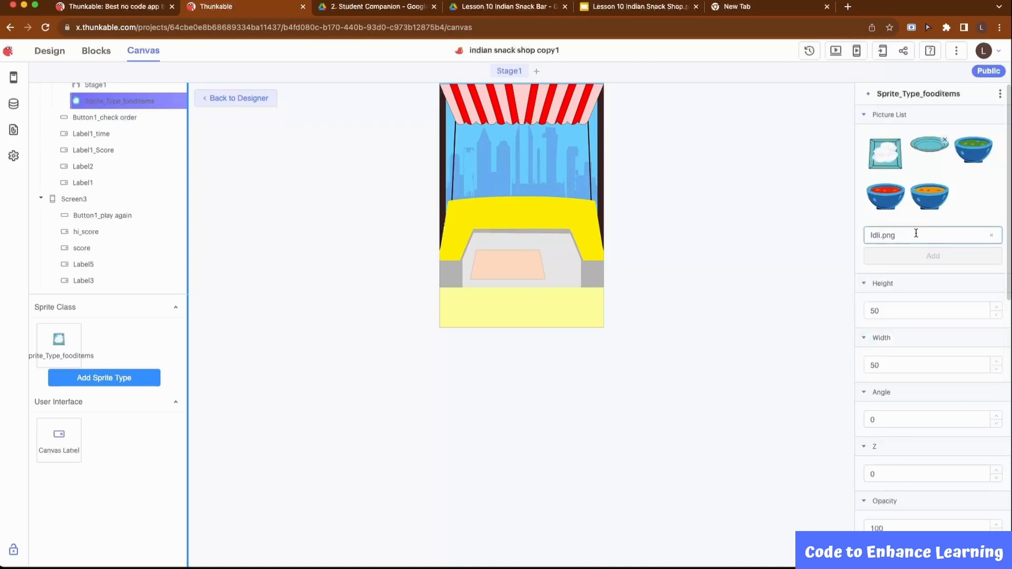
click(916, 235)
click(891, 355)
click(933, 256)
click(924, 235)
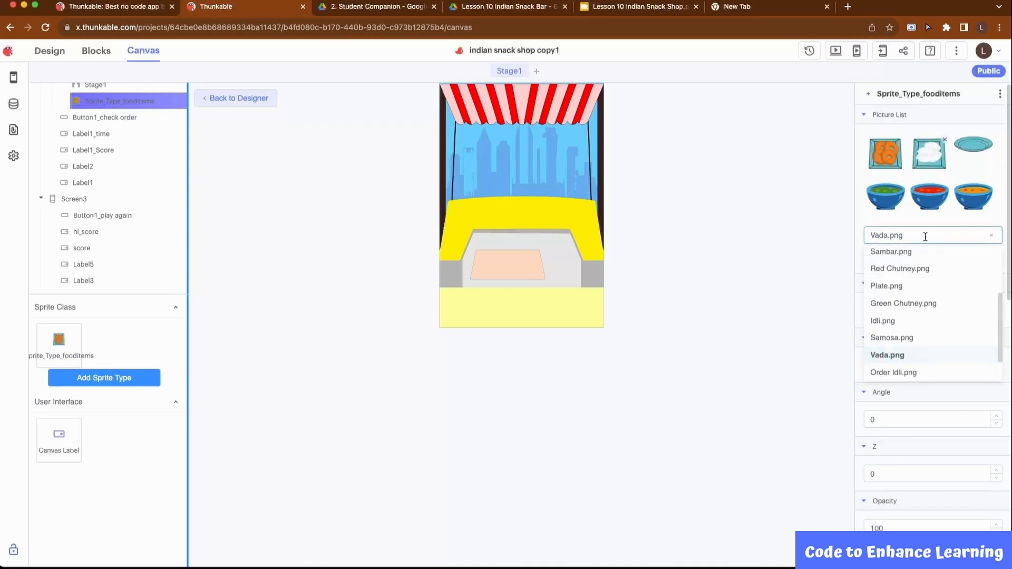
click(946, 337)
click(925, 257)
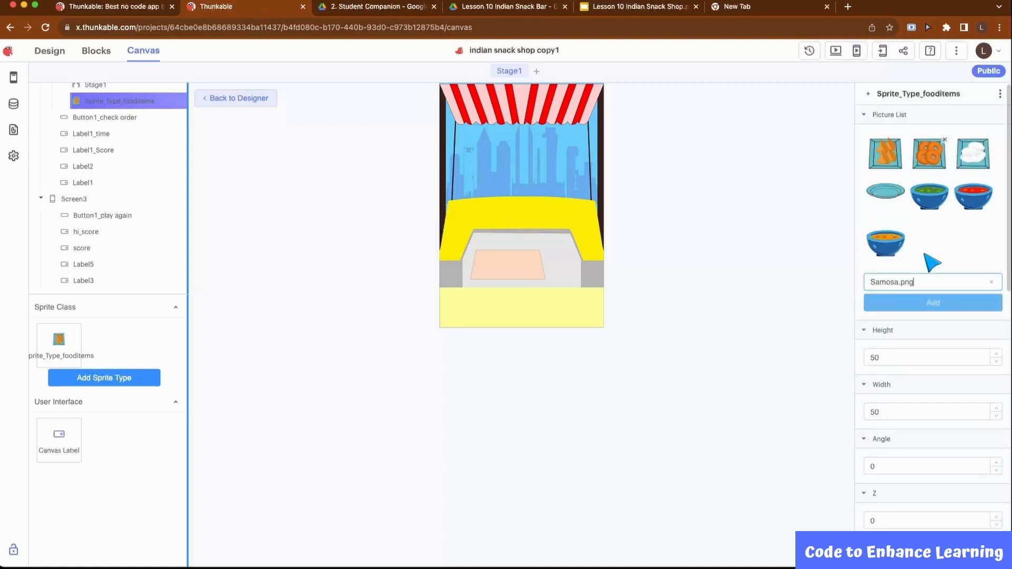
click(924, 254)
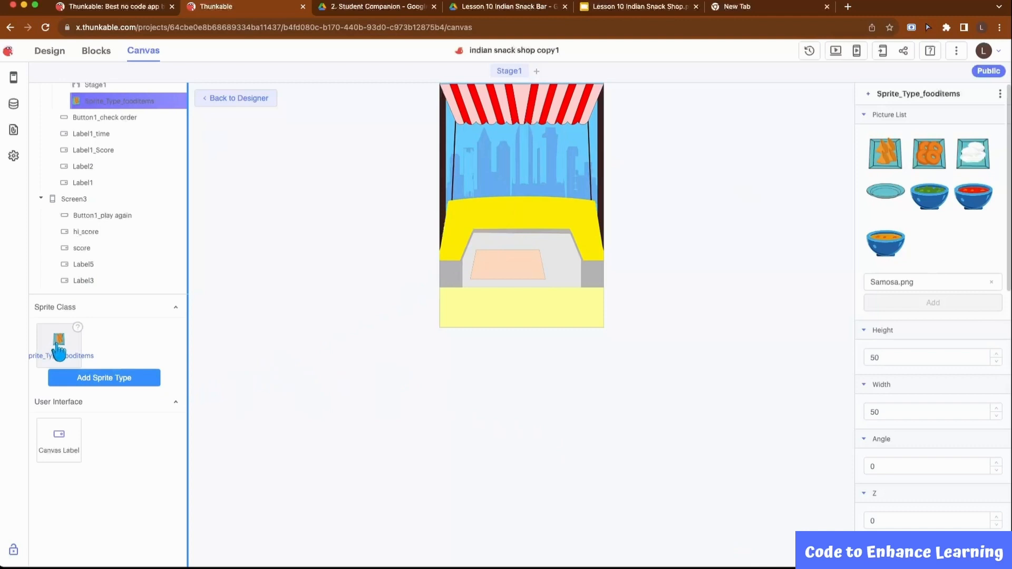
Place two food item sprites on the yellow counter, Samosa.png at about X 60, Y 228 and Vada.png at about X 150, Y 228
drag(67, 342, 473, 206)
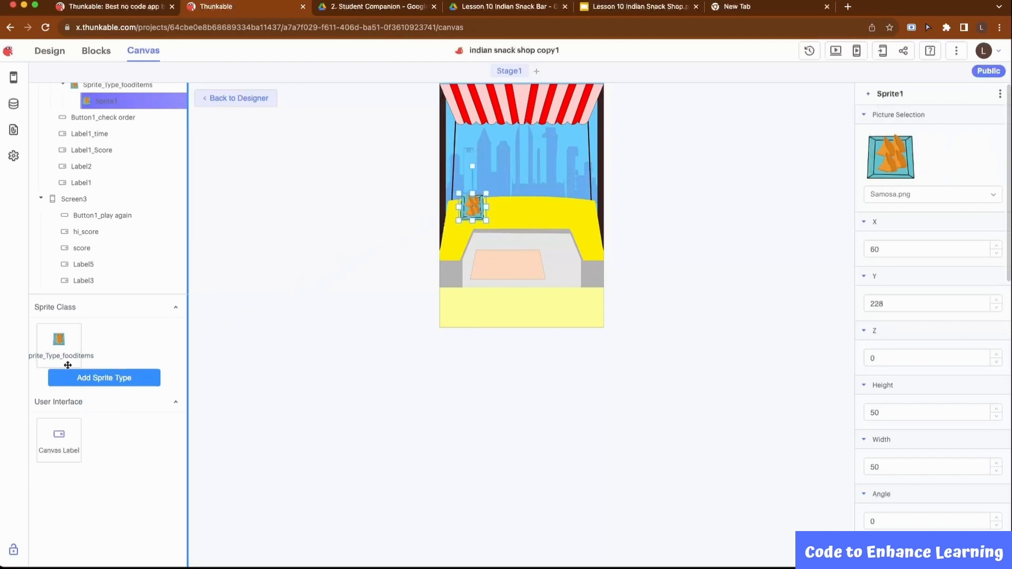
drag(59, 347, 448, 240)
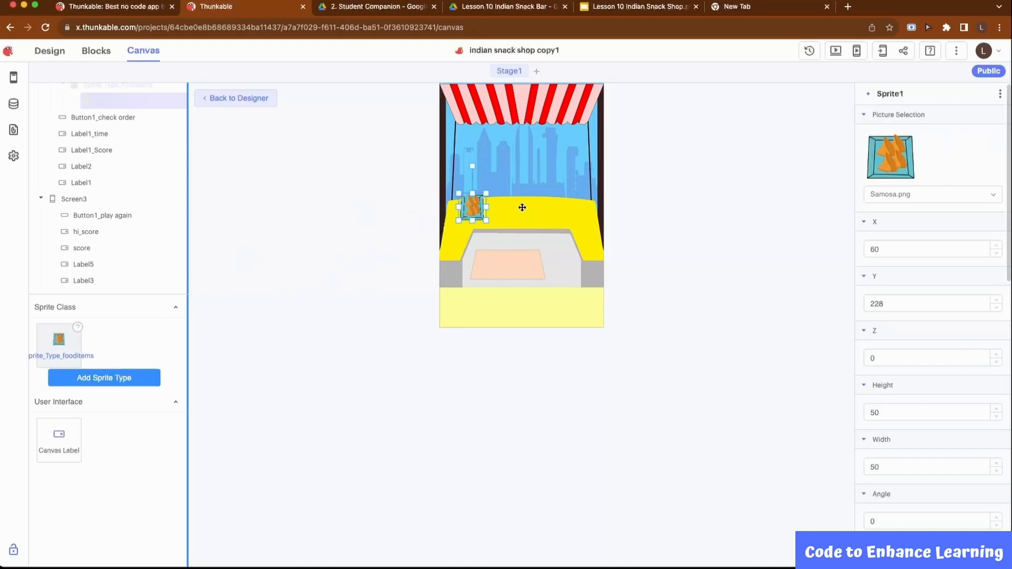
drag(522, 207, 521, 207)
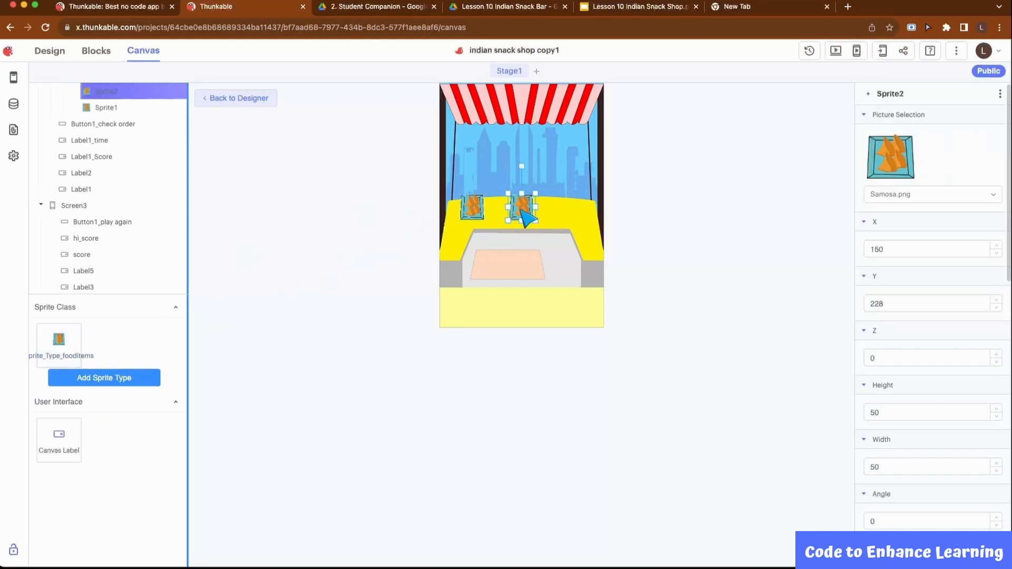
click(922, 196)
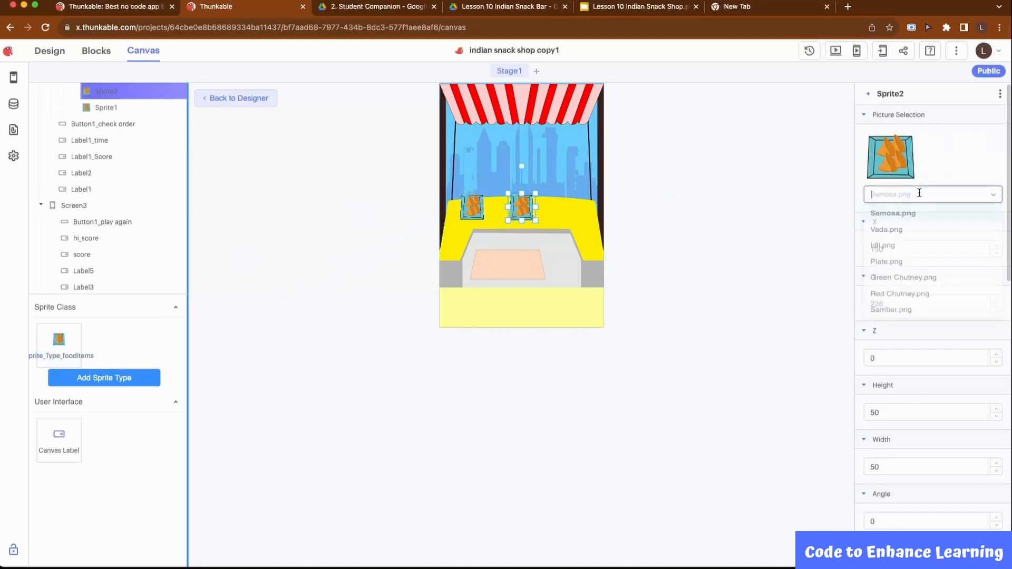
click(904, 233)
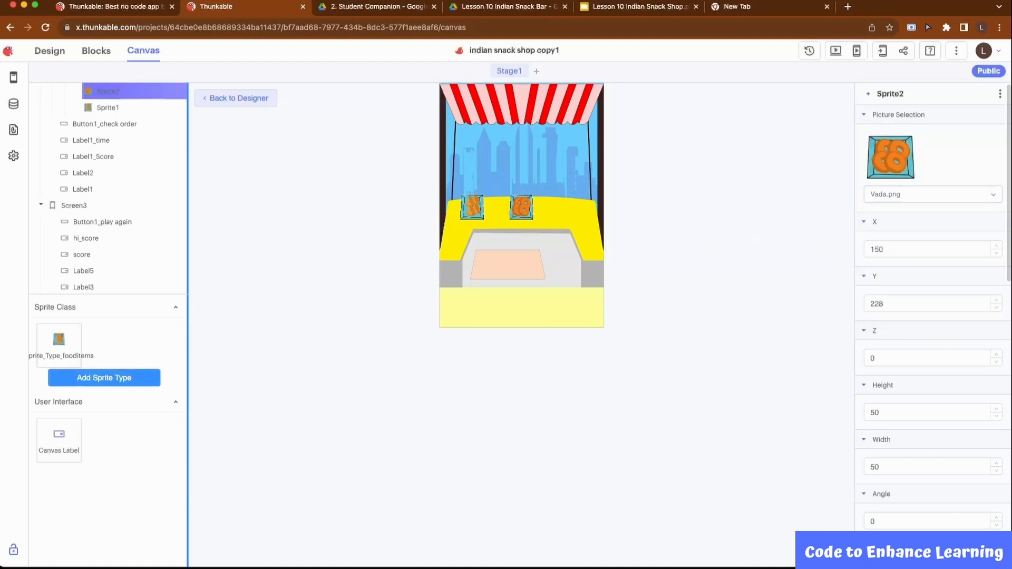
Place a third food item sprite on the counter at about X 236, Y 233 with the picture Idli.png
drag(58, 340, 568, 208)
click(921, 196)
click(890, 247)
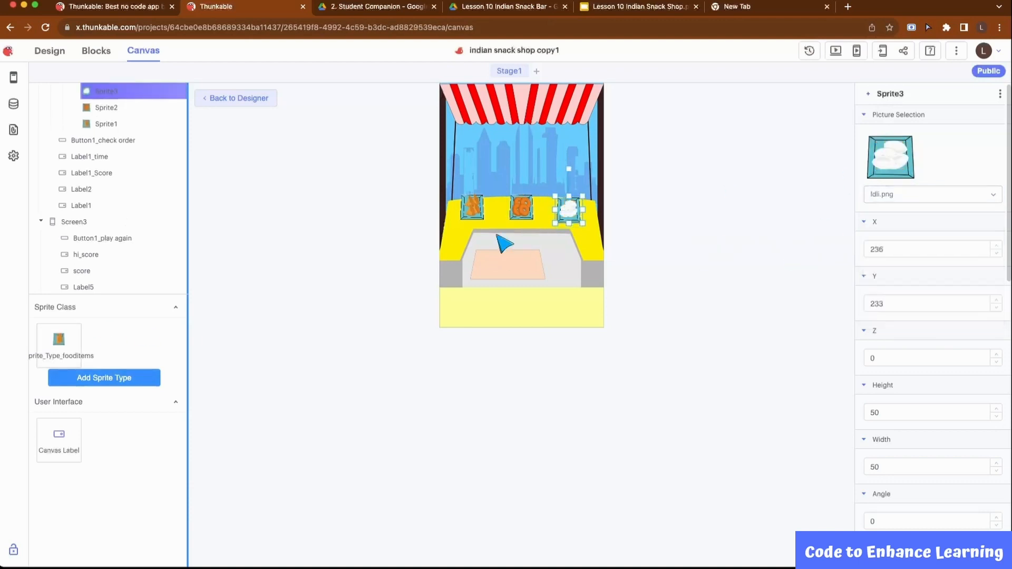
Place a food item sprite with the picture Plate.png on the serving mat at about X 124, Y 322, sized about 128 by 64
drag(58, 340, 543, 262)
click(903, 195)
click(896, 273)
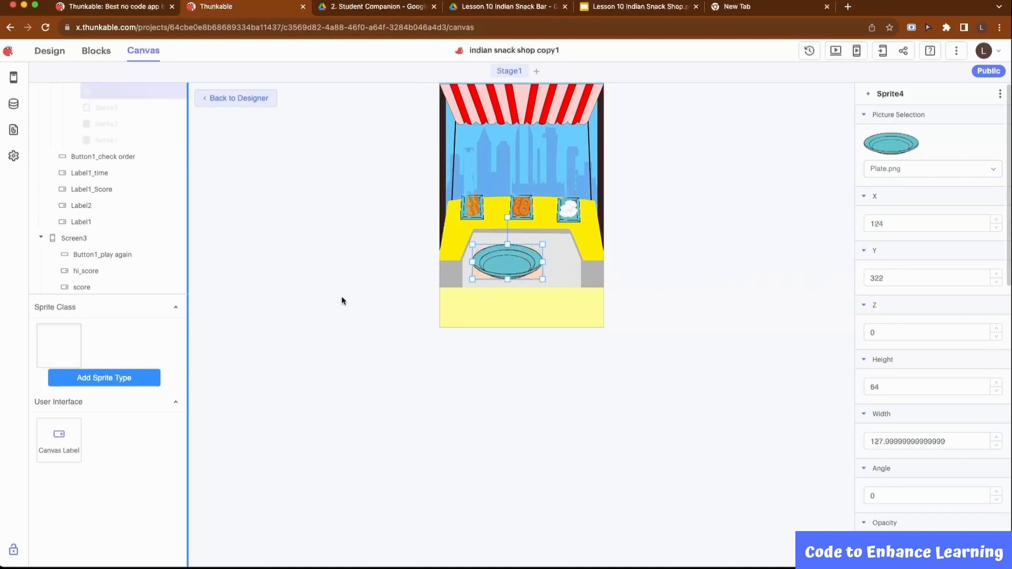
Place a Green Chutney.png food item sprite beside the plate at about X 226, Y 293, sized about 29 by 29
drag(59, 340, 562, 245)
click(928, 198)
click(893, 284)
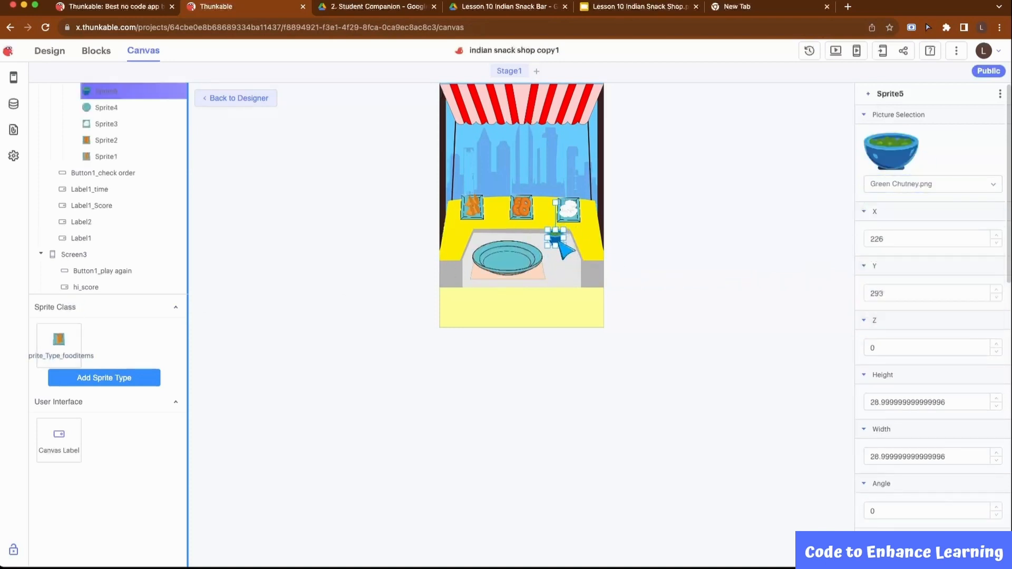
Place two more food item sprites beside the plate, Red Chutney.png below the green chutney and Sambar.png at about X 217, Y 348
drag(74, 349, 559, 275)
click(916, 185)
click(896, 290)
click(946, 195)
click(900, 320)
click(596, 243)
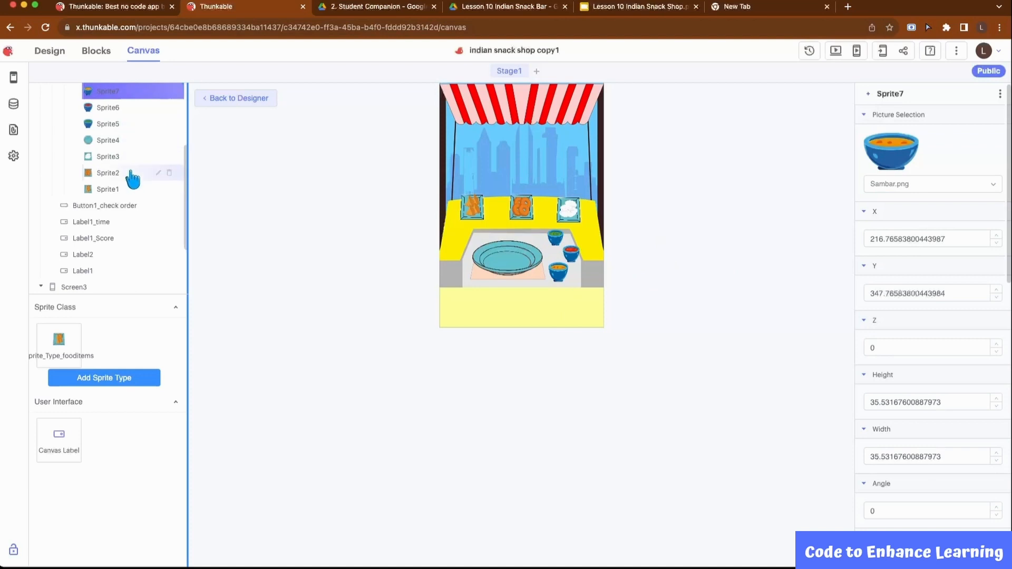
Rename the seven food item sprites after their pictures as Sambar, red chutney, green chutney, plate, idli, vada and samosa
scroll(131, 177, up, 3)
scroll(125, 206, down, 3)
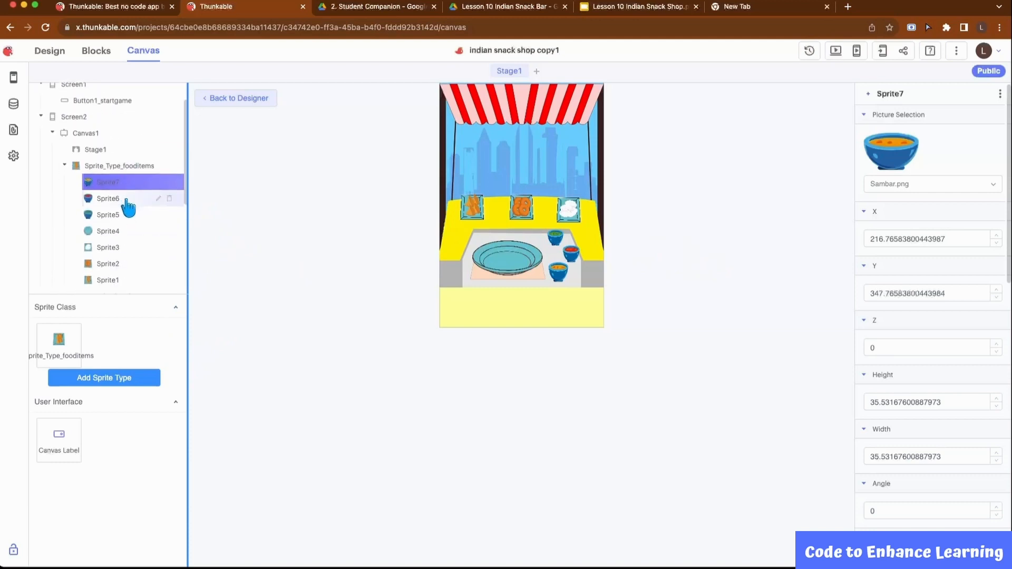
click(158, 142)
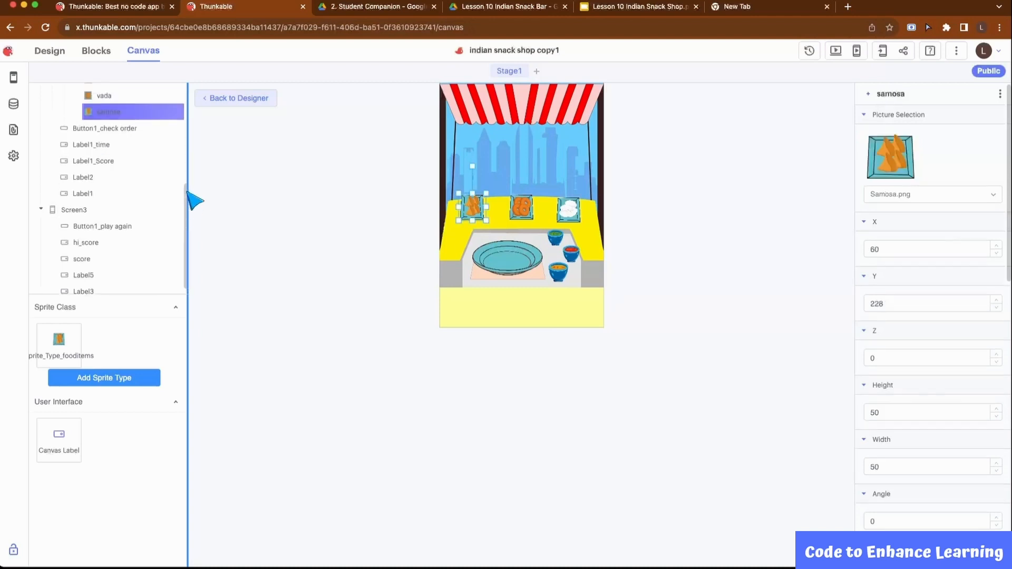
scroll(158, 173, up, 3)
scroll(140, 162, down, 1)
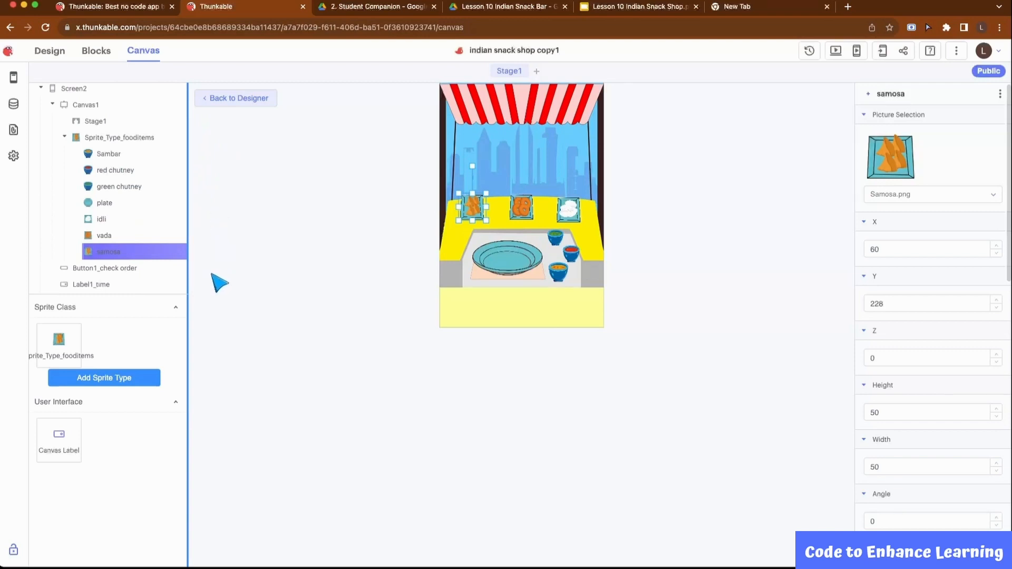
Add a second sprite type and rename it Sprite_Type_order item
click(110, 382)
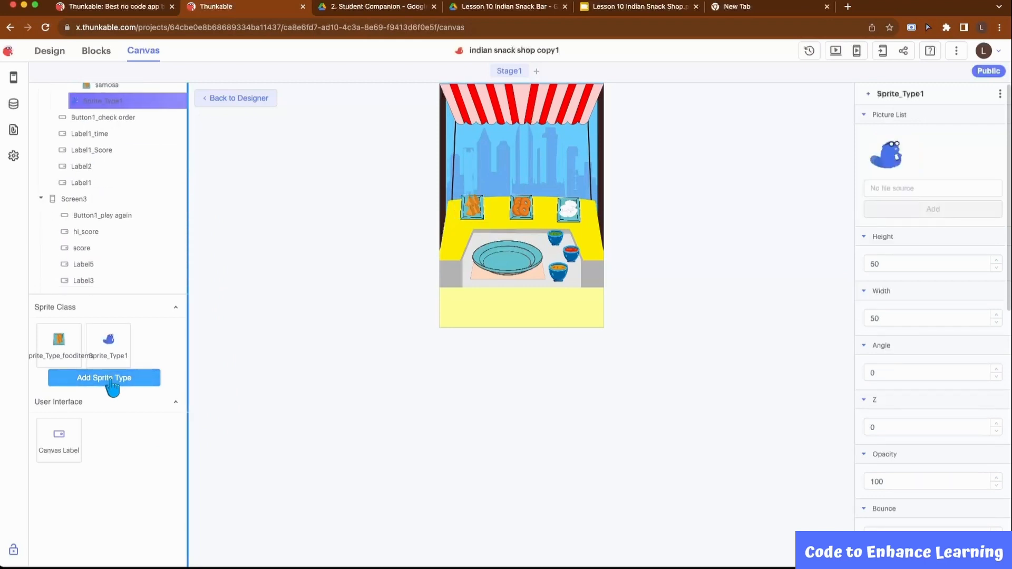
click(158, 102)
key(BackSpace)
text(_order item)
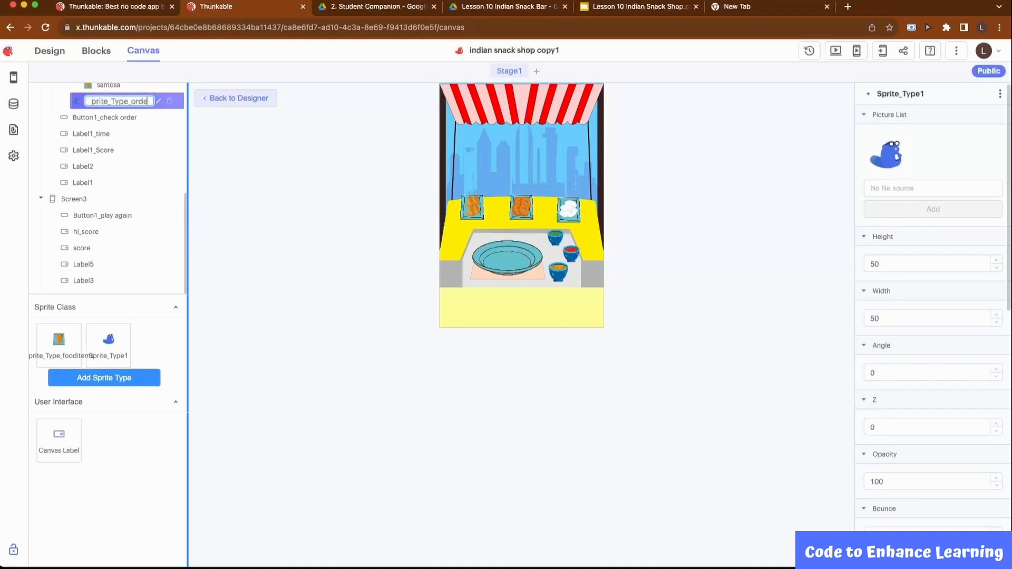
click(235, 155)
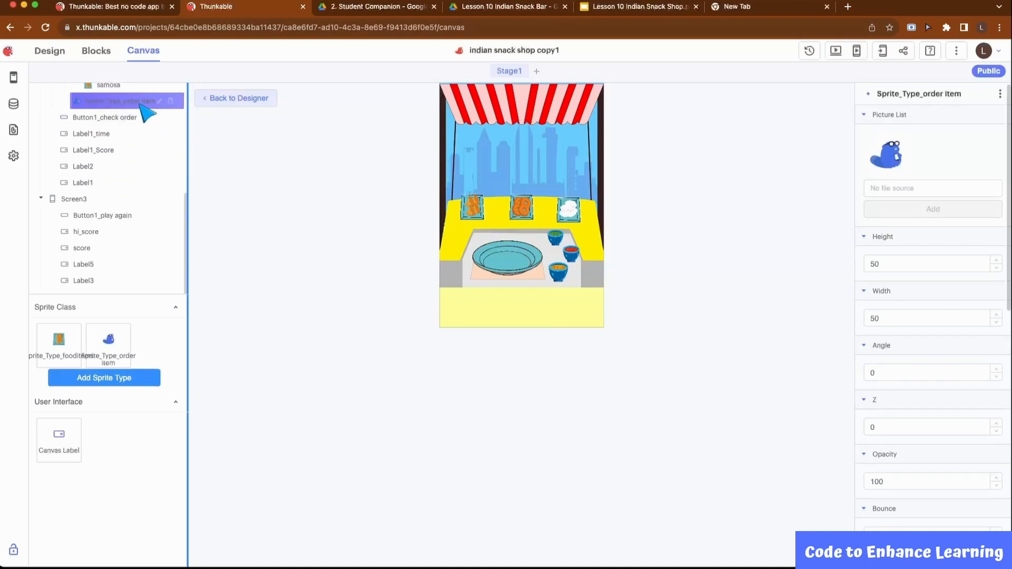
Add Order Idli.png to the order item sprite type's picture list and delete the default beaver picture
click(901, 188)
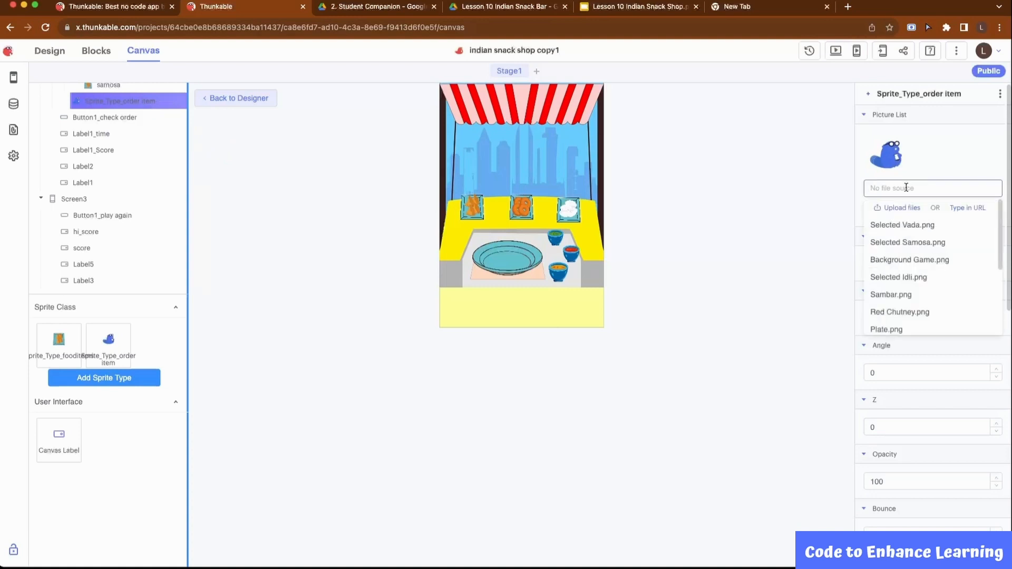
drag(998, 229, 987, 304)
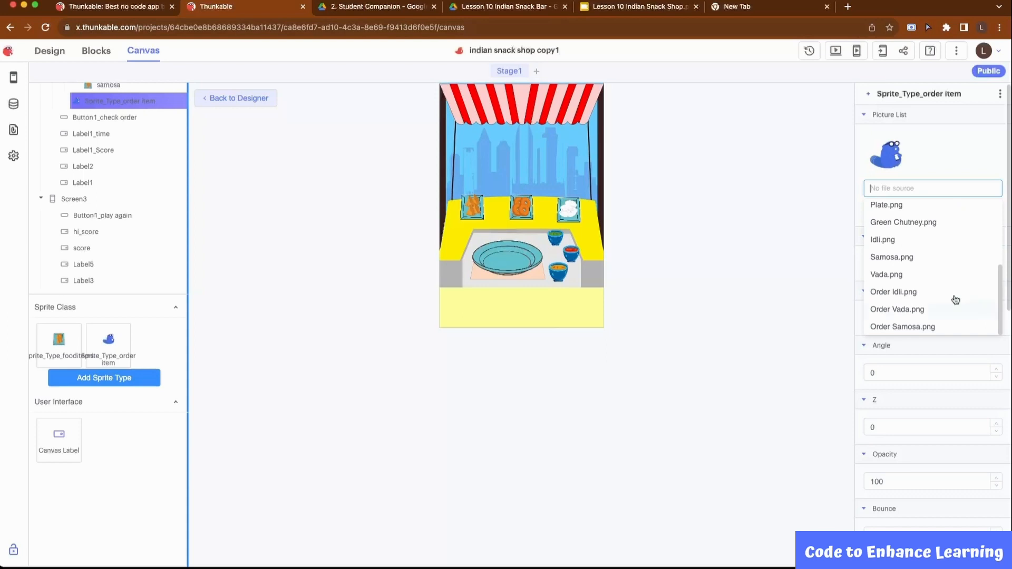
click(894, 291)
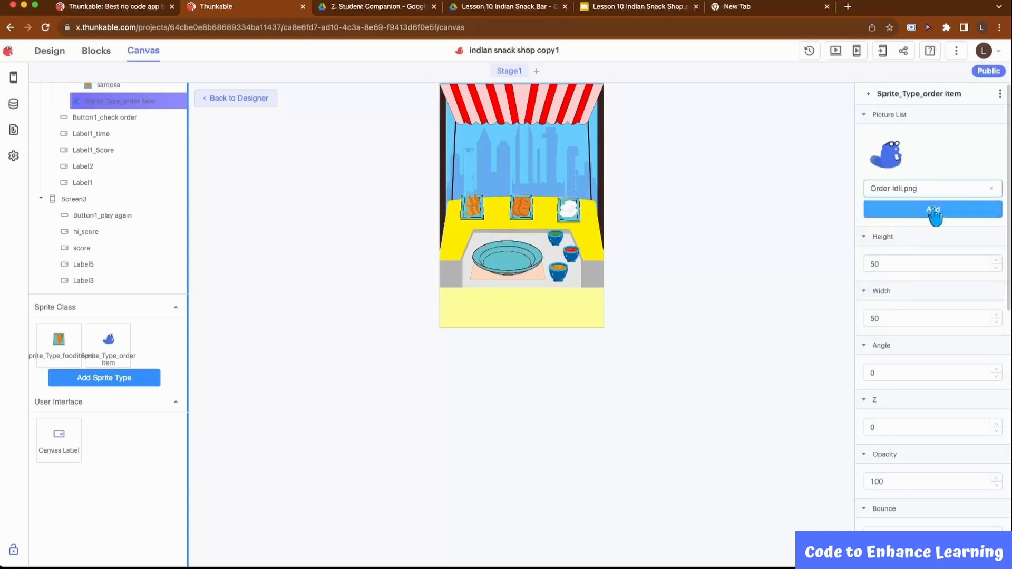
click(934, 216)
click(932, 210)
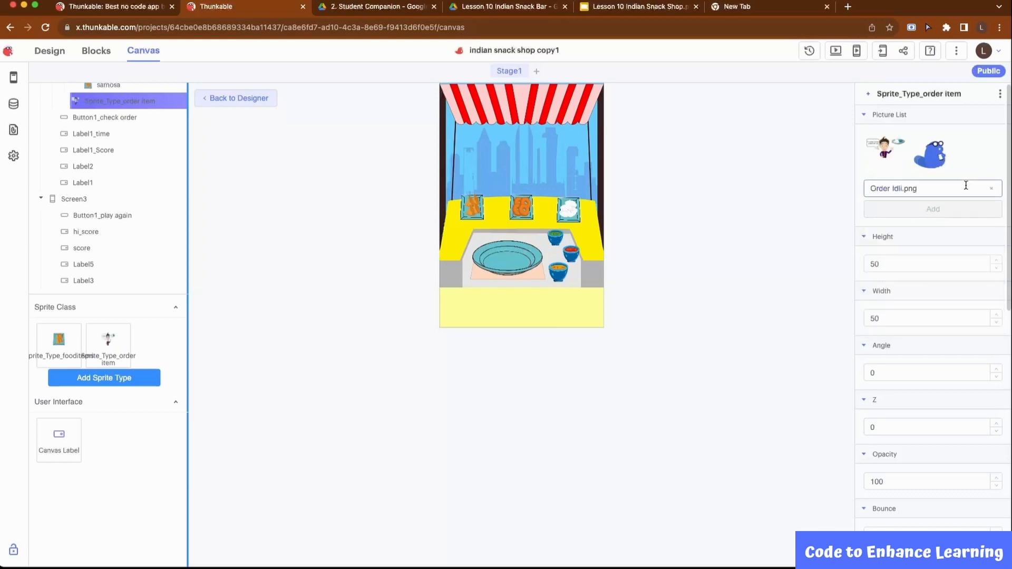
click(946, 144)
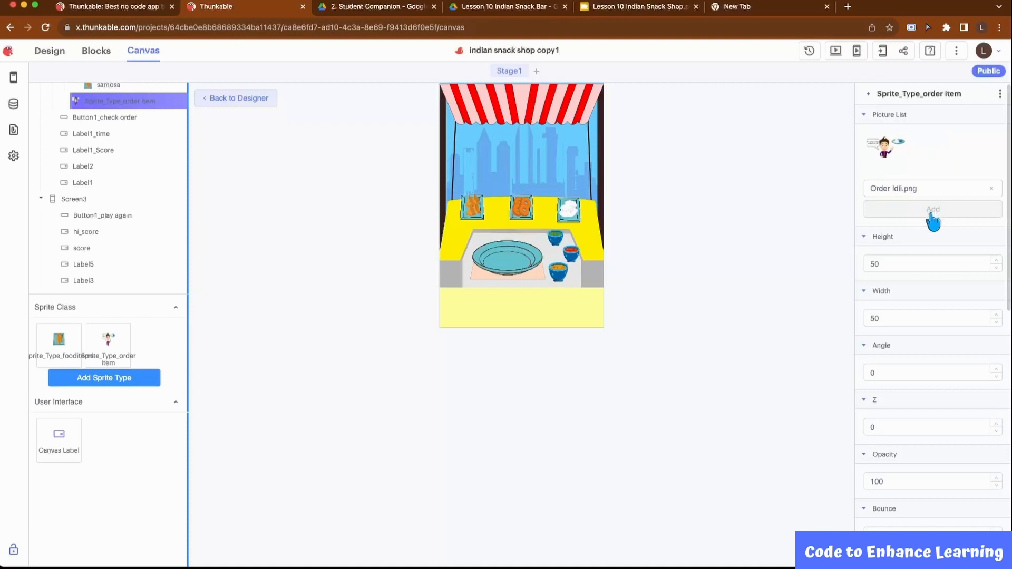
Add Order Vada.png and Order Samosa.png to the order item sprite type's picture list
click(931, 188)
scroll(917, 288, down, 1)
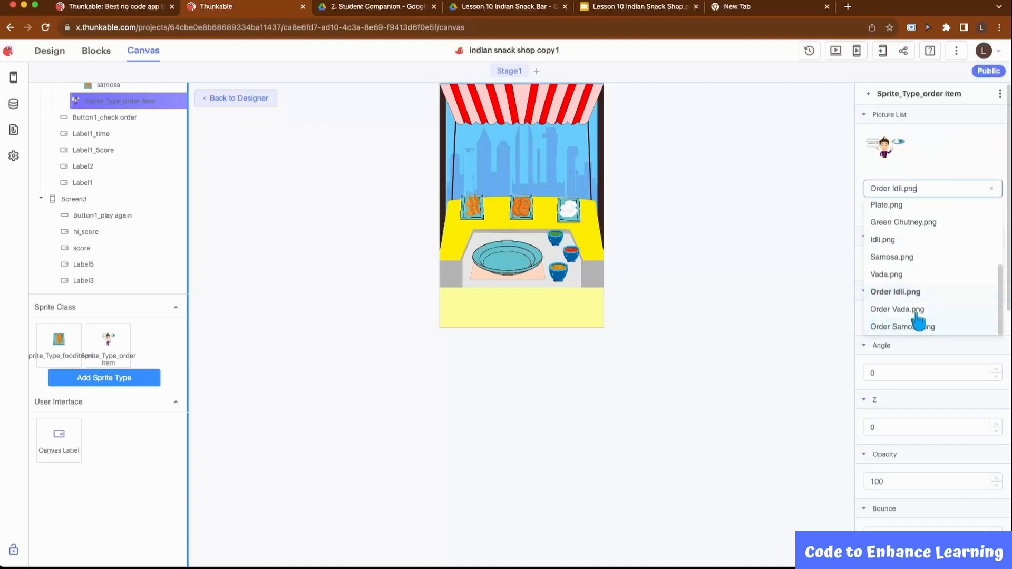
click(917, 310)
click(937, 211)
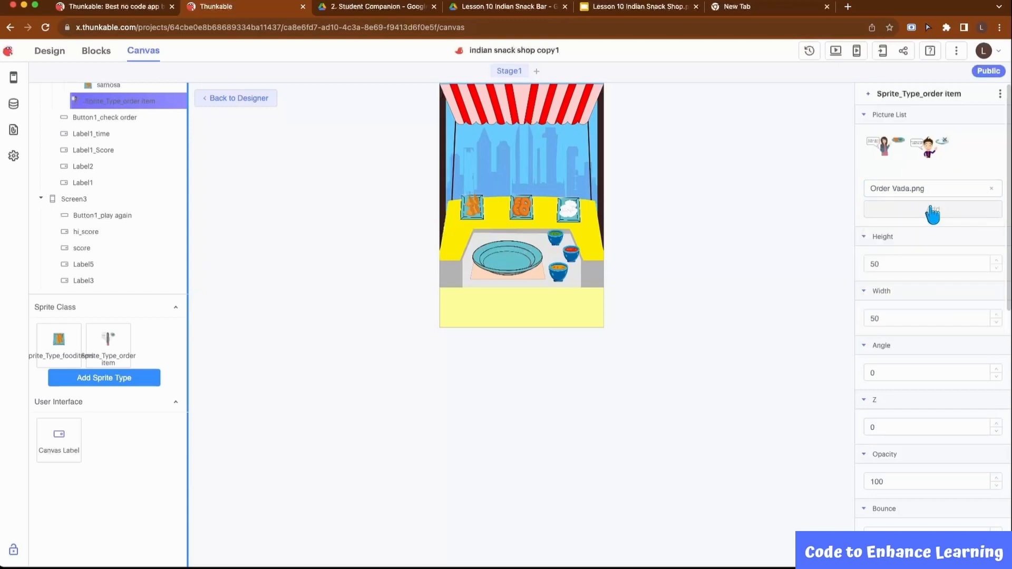
click(932, 190)
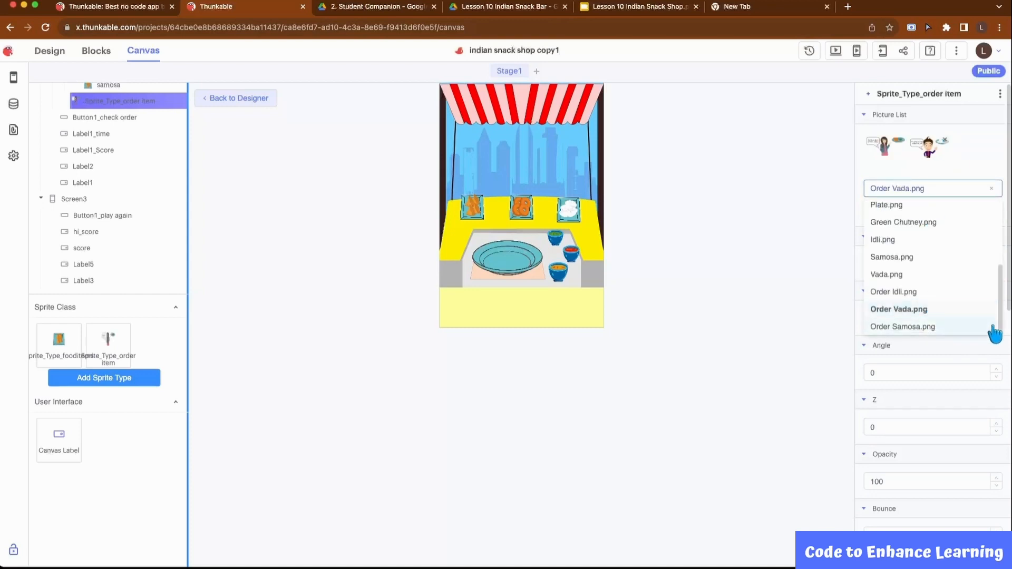
click(921, 328)
click(929, 213)
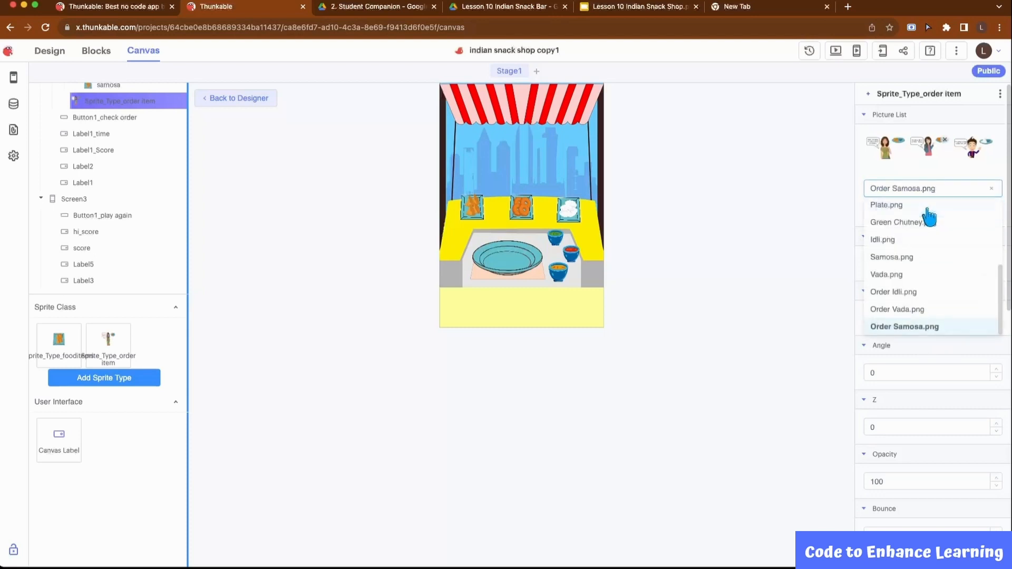
click(818, 221)
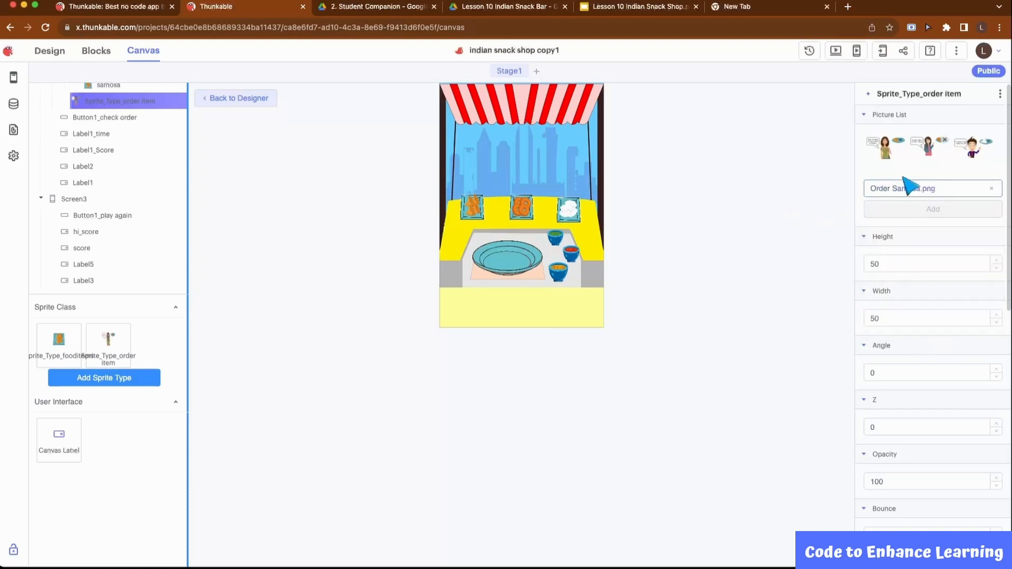
mouse_move(887, 158)
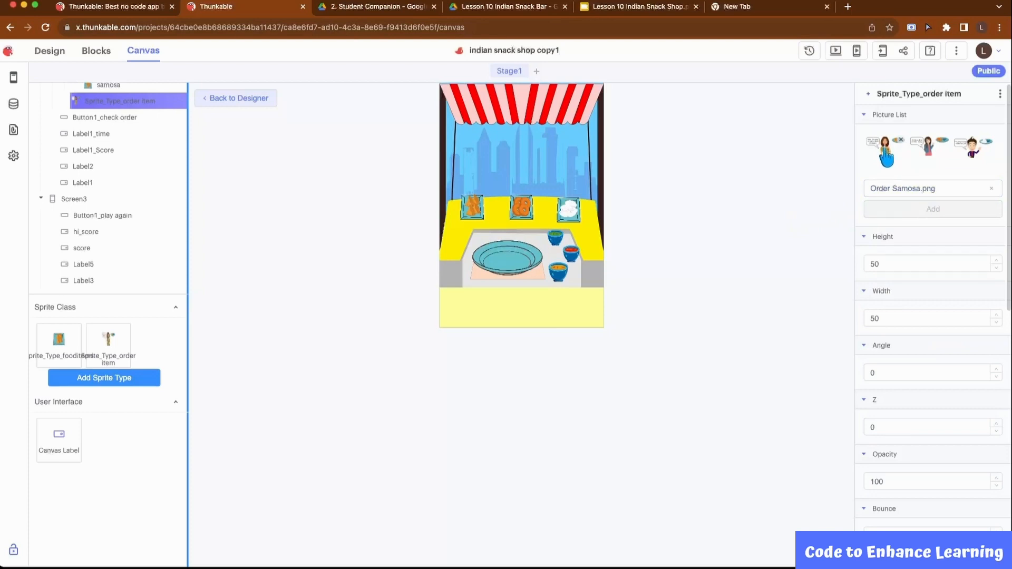
Place an order item sprite behind the counter at about X 140, Y 152 and enlarge it to about 257 wide by 132 high
drag(108, 340, 452, 166)
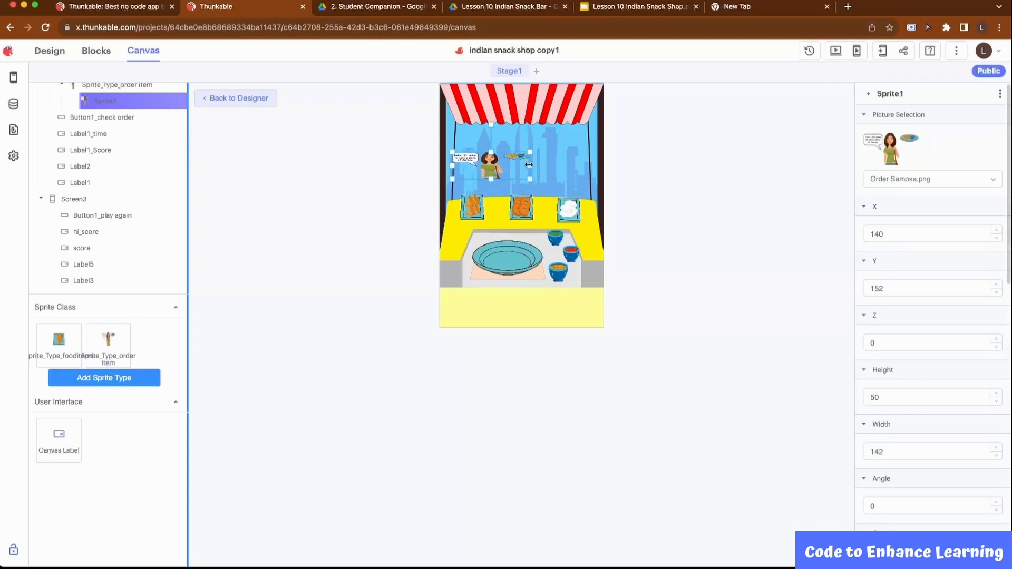
drag(529, 165, 592, 165)
drag(522, 152, 522, 123)
drag(523, 179, 525, 196)
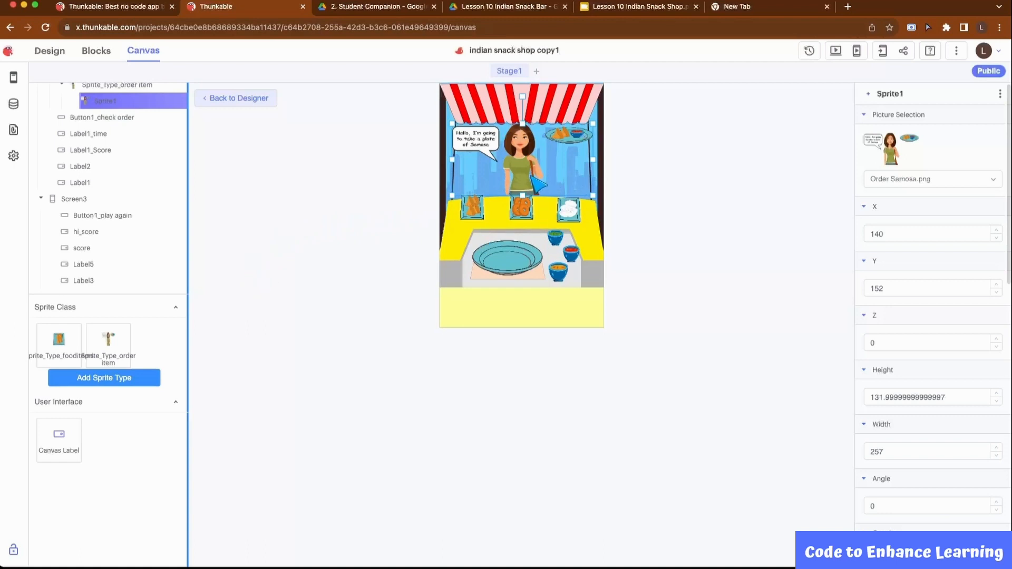
Rename the sprite under the order item sprite type as order
click(159, 101)
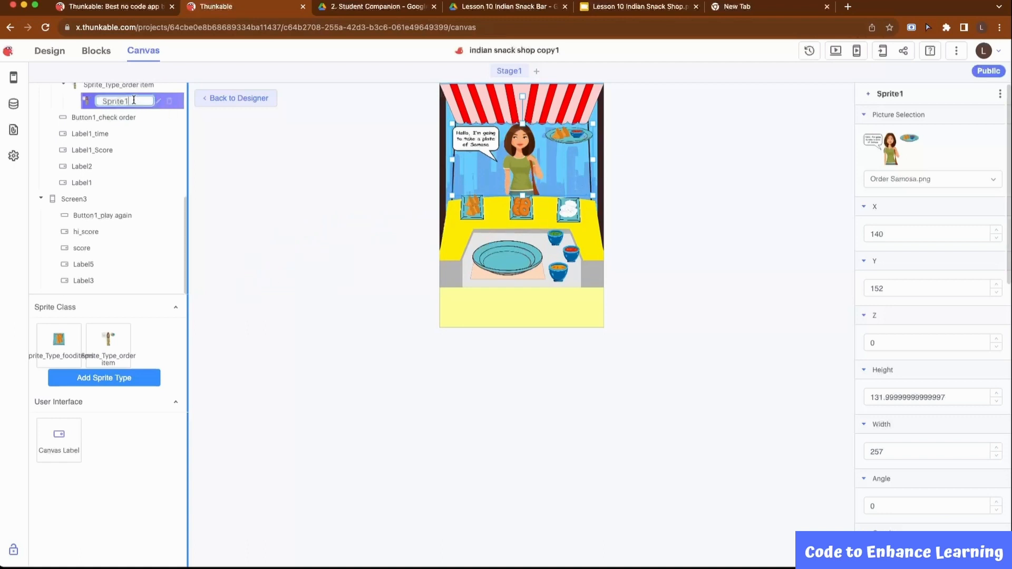
key(BackSpace)
key(BackSpace)
key(BackSpace)
key(BackSpace)
key(BackSpace)
text(order)
key(Return)
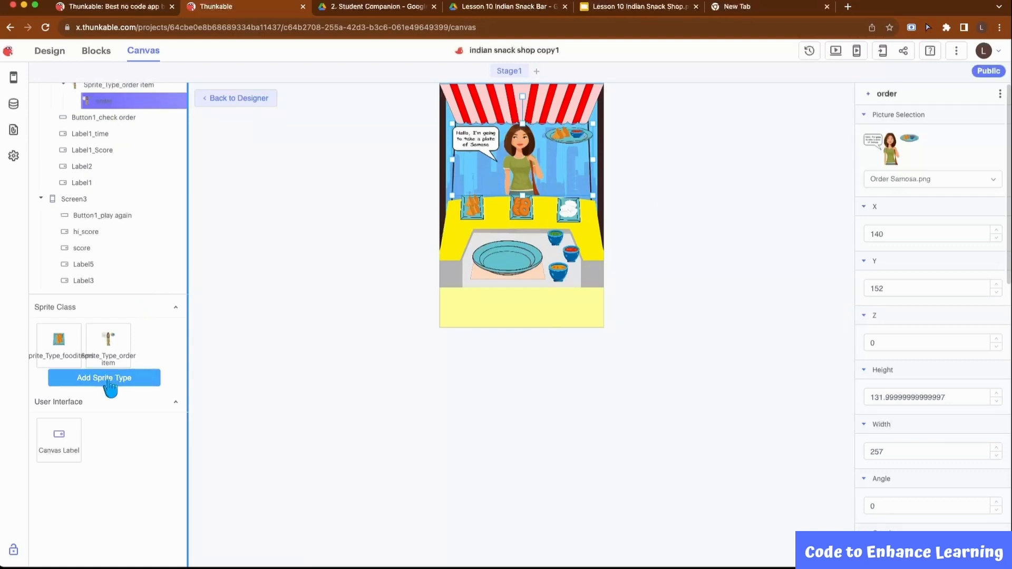
Add a third sprite type and rename it Sprite_Type_selected_item
click(109, 383)
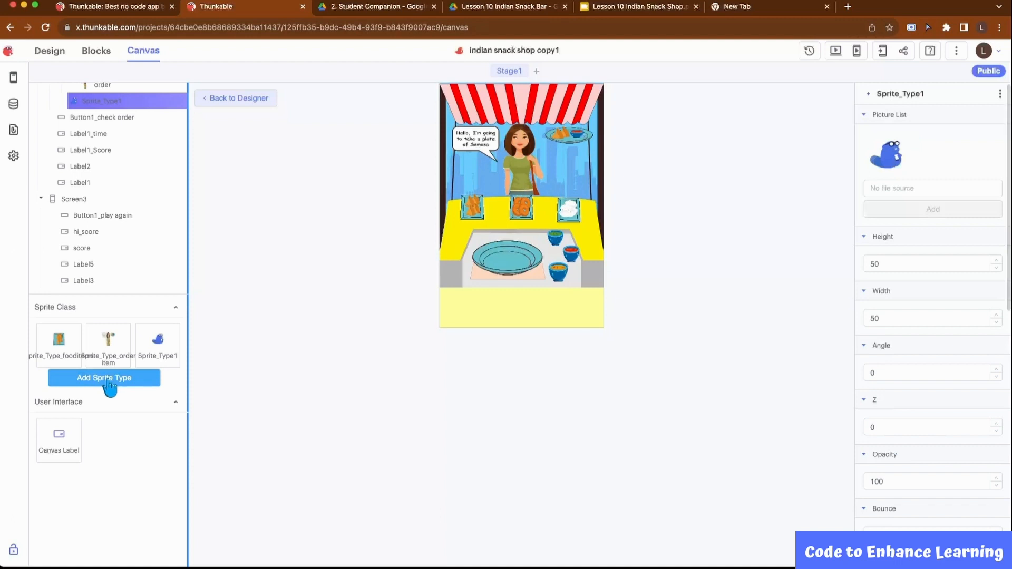
click(159, 100)
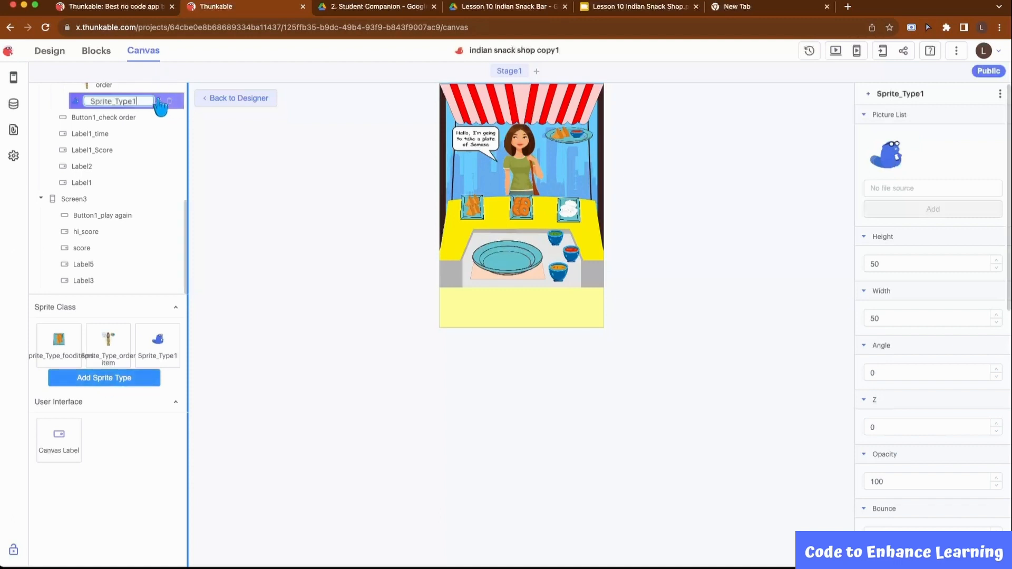
text(_selected_item)
key(Return)
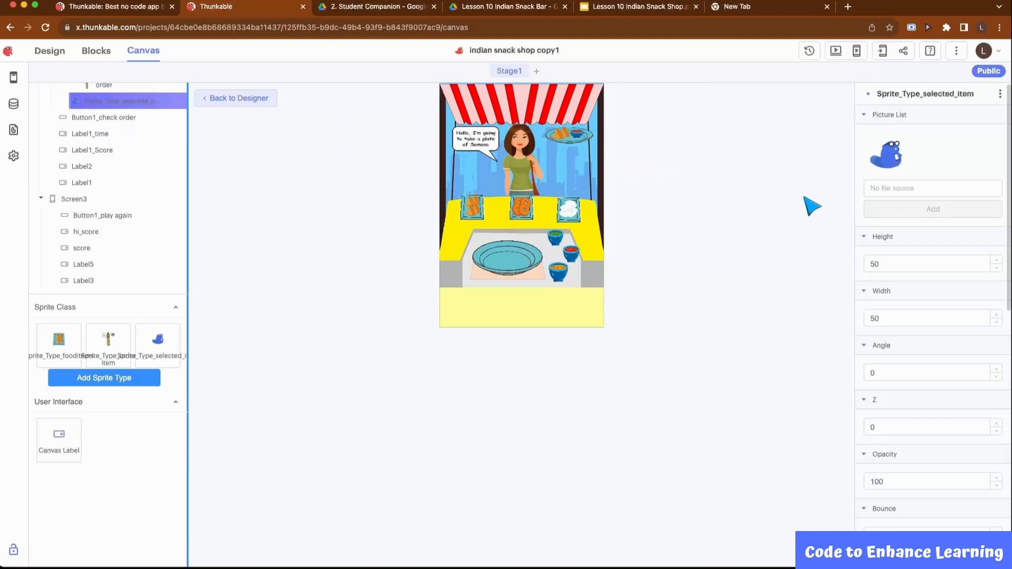
Add Selected Idli.png to the selected item sprite type's picture list and delete the default beaver picture
click(906, 189)
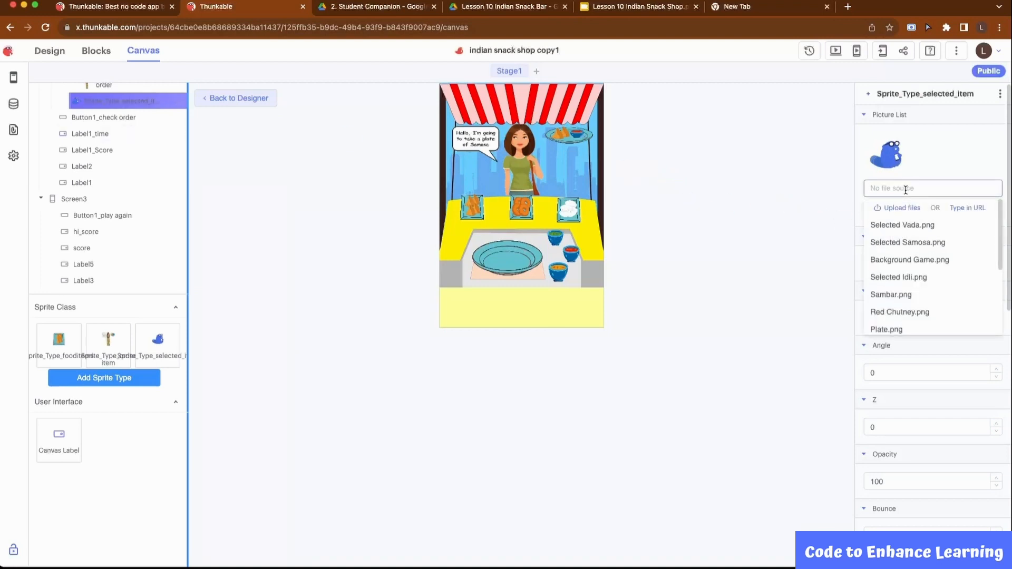
click(917, 281)
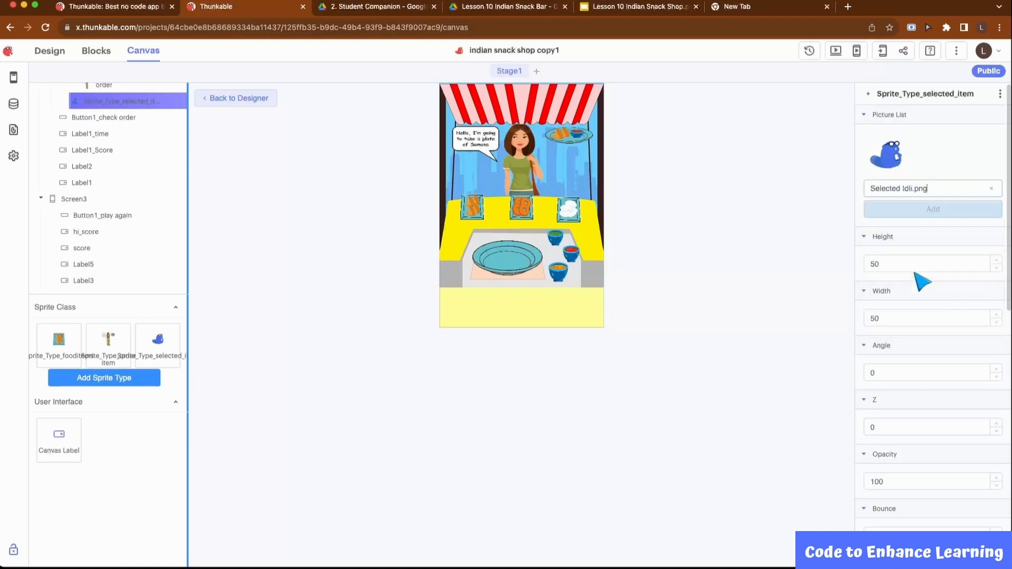
click(925, 217)
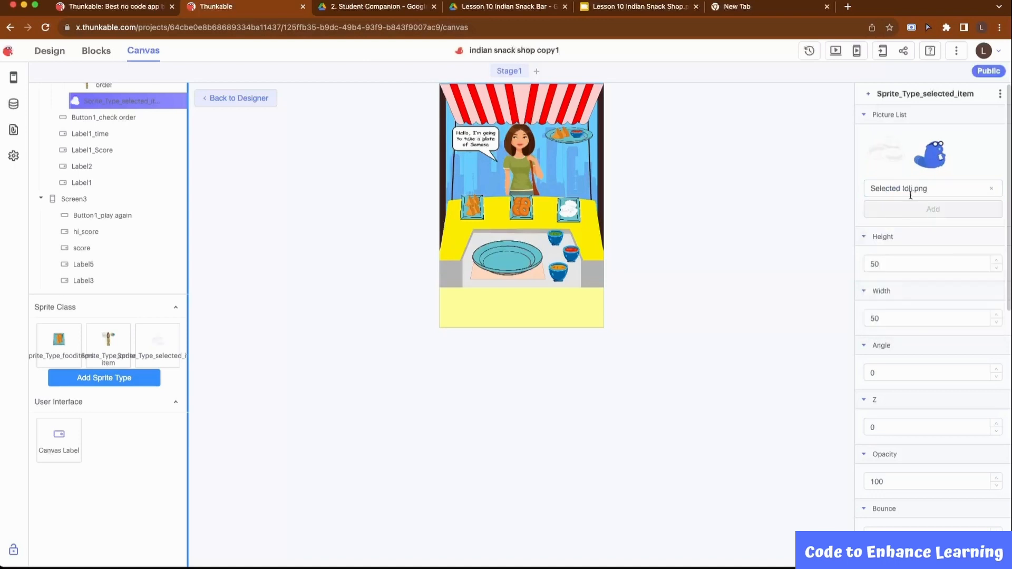
click(945, 143)
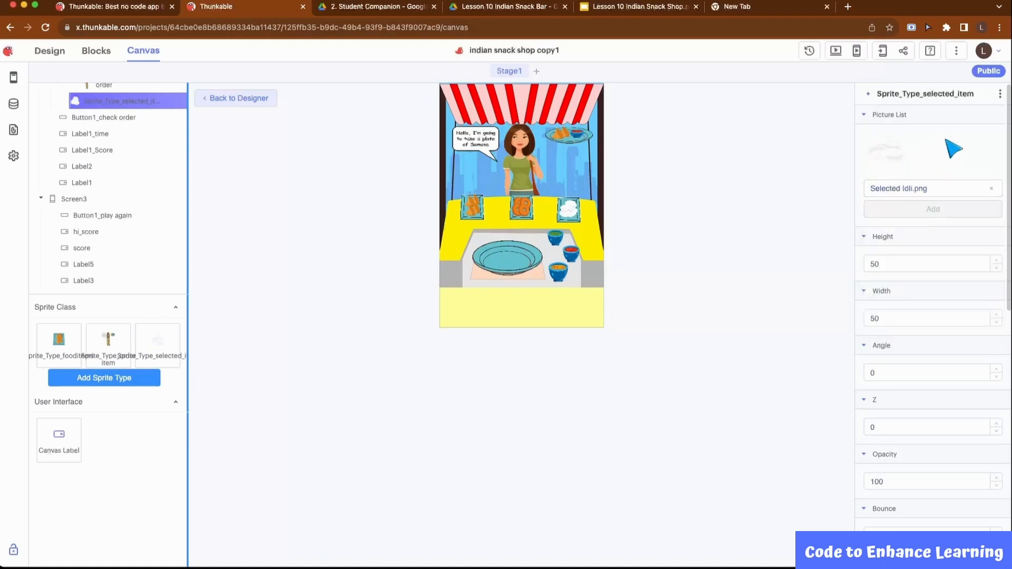
Add Selected Vada.png and Selected Samosa.png to the selected item sprite type's picture list
click(904, 188)
click(917, 228)
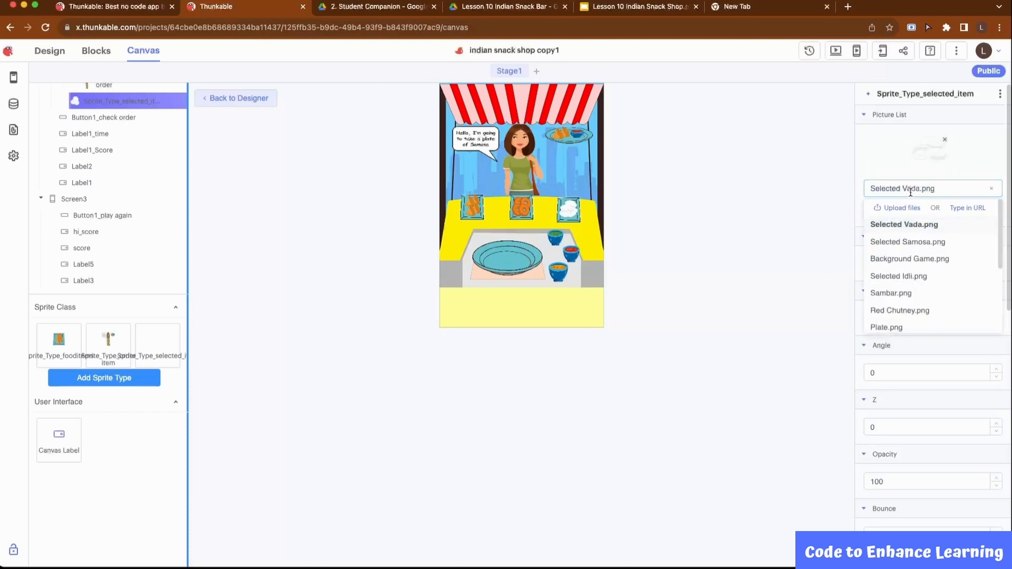
drag(1002, 251, 1004, 324)
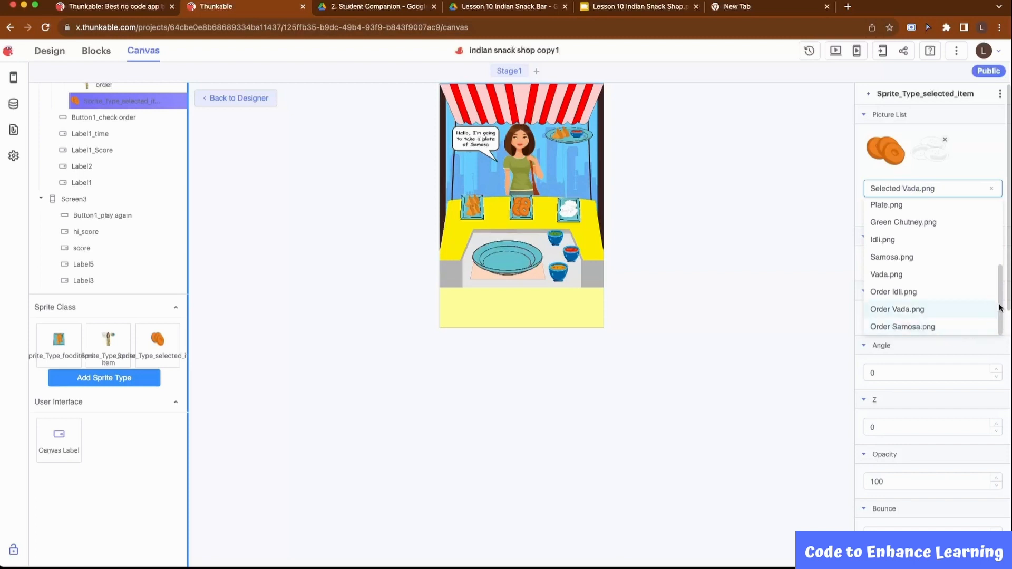
drag(999, 305, 996, 235)
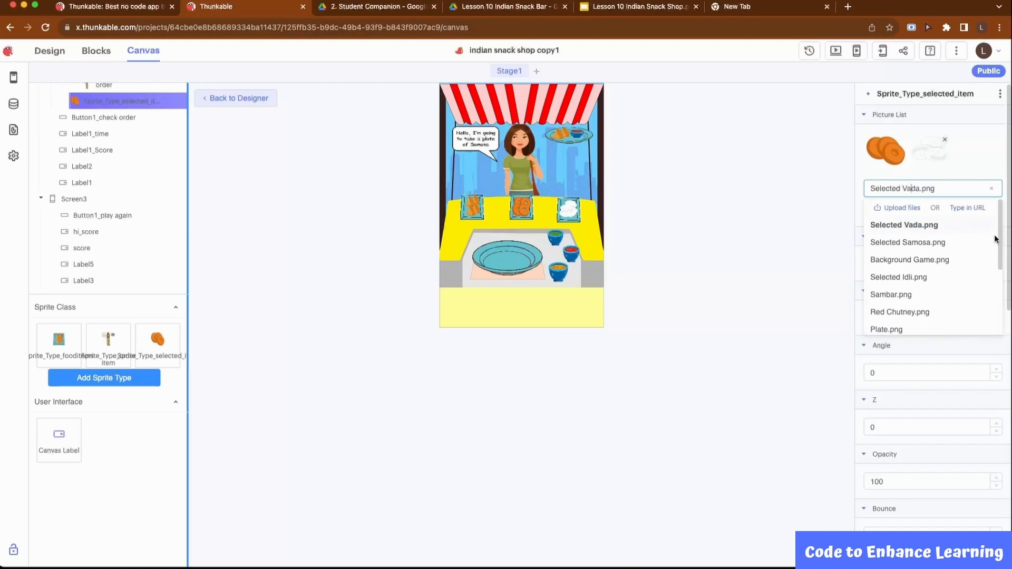
click(919, 239)
click(930, 206)
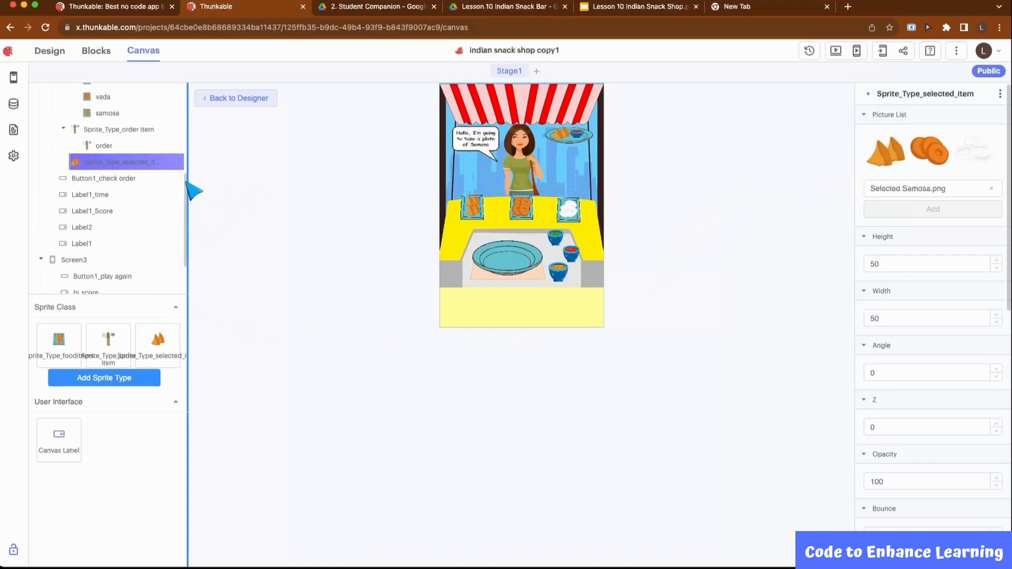
Place a selected item samosa sprite about 43 by 43 on the blue plate, around X 99, Y 312
drag(157, 339, 494, 256)
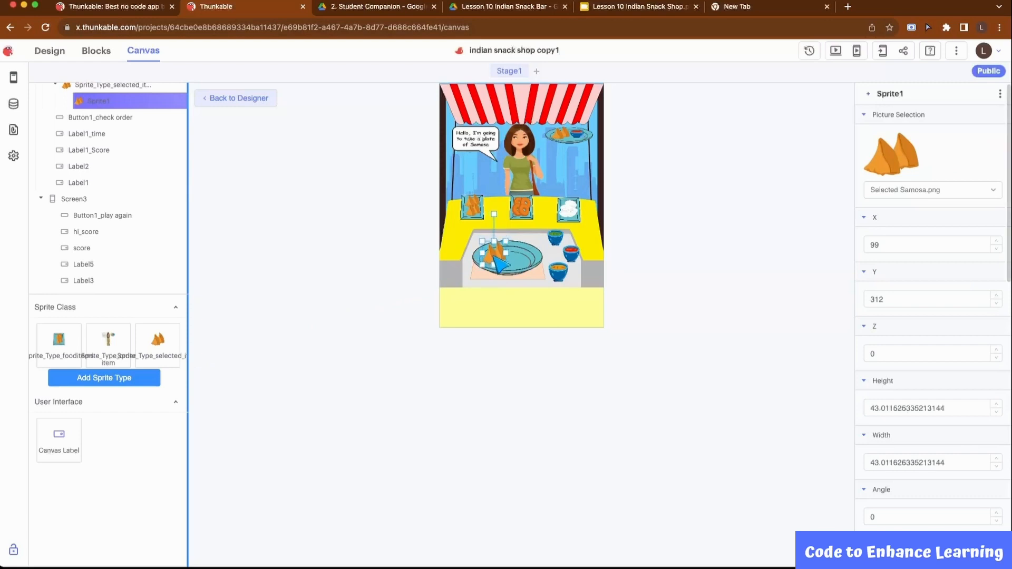
Add a fourth sprite type and rename it Sprite_Type_selected chutney
click(124, 384)
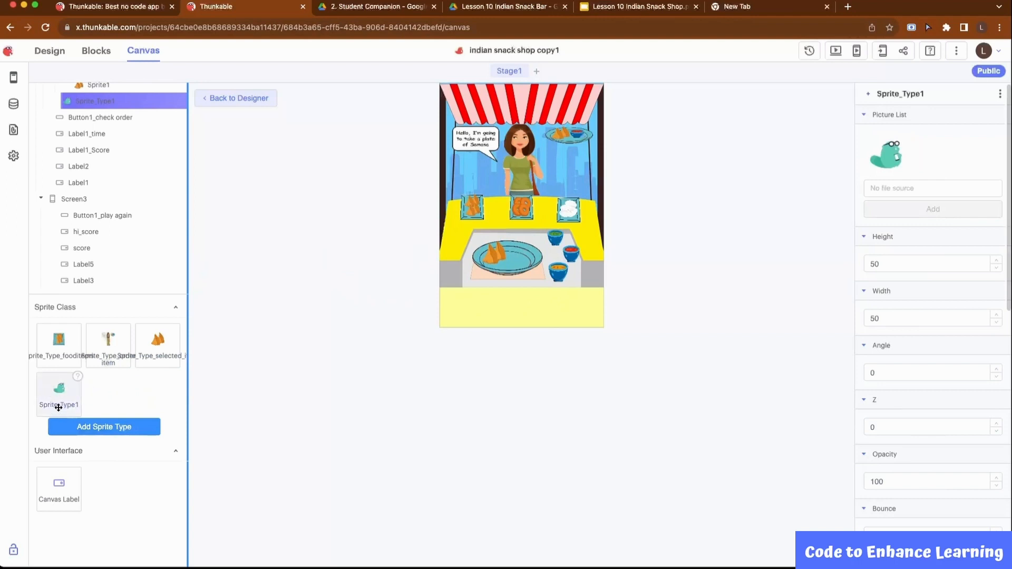
click(158, 102)
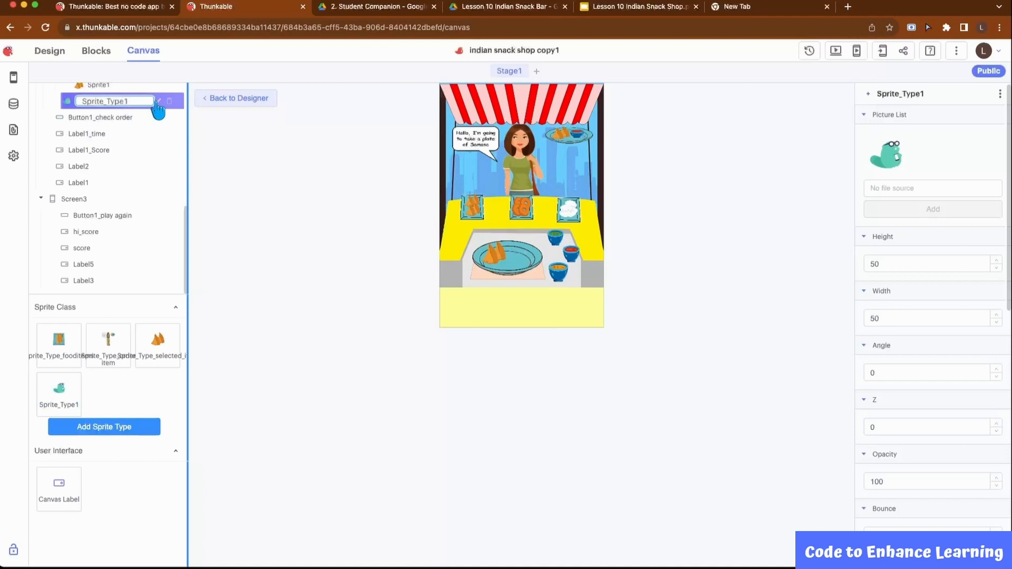
key(BackSpace)
text(_selected chutney)
Add Green Chutney.png to the selected chutney sprite type's picture list
click(932, 188)
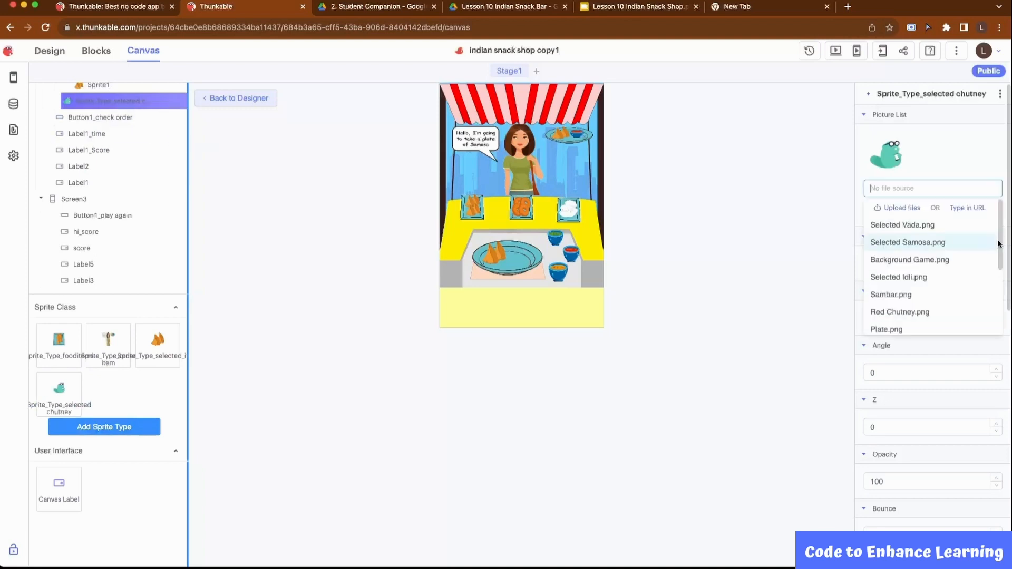
drag(1000, 241, 1003, 312)
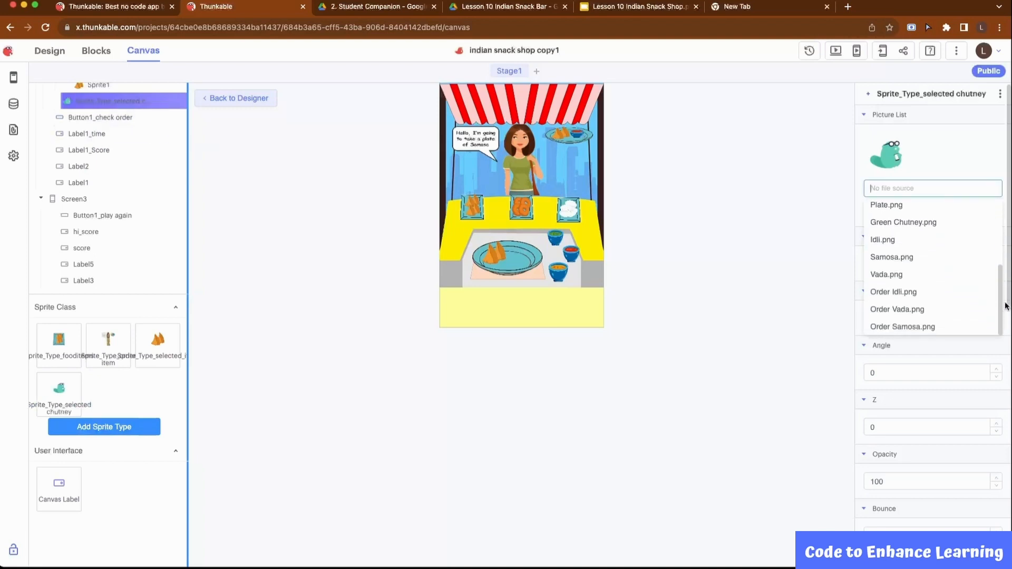
scroll(977, 261, up, 2)
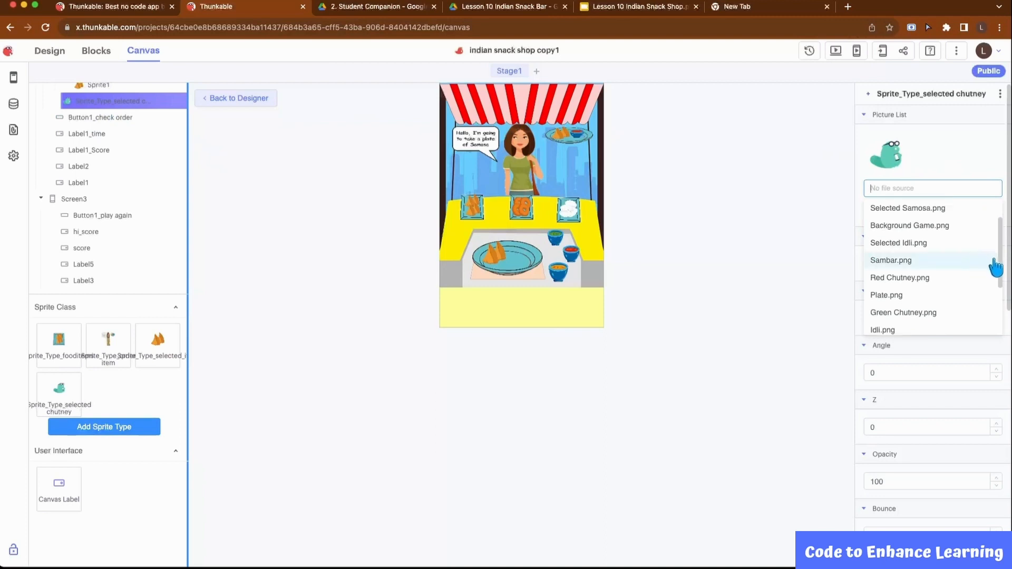
mouse_move(1000, 262)
mouse_down()
mouse_move(1000, 314)
mouse_move(1001, 271)
mouse_up()
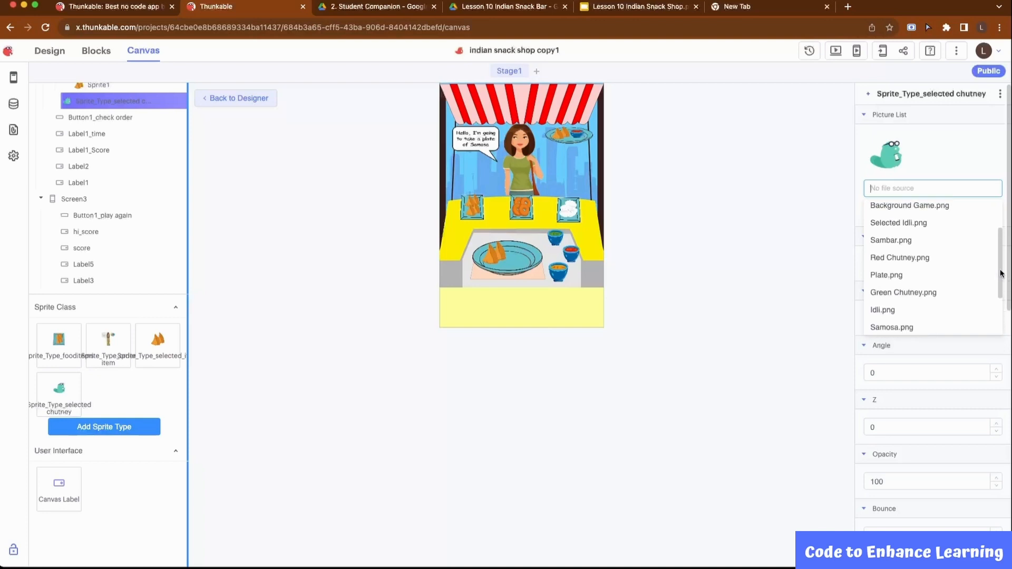
click(917, 295)
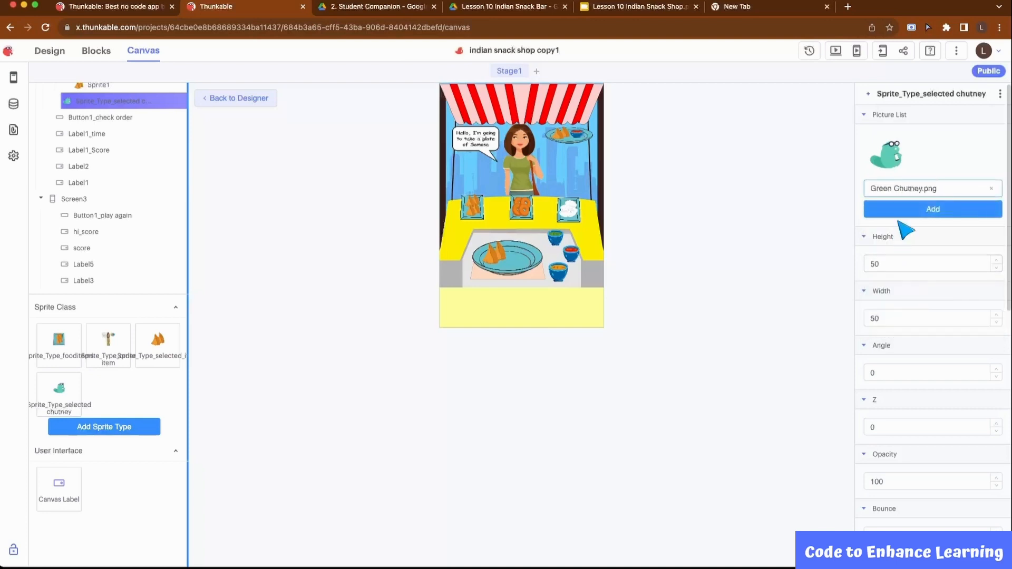
click(928, 211)
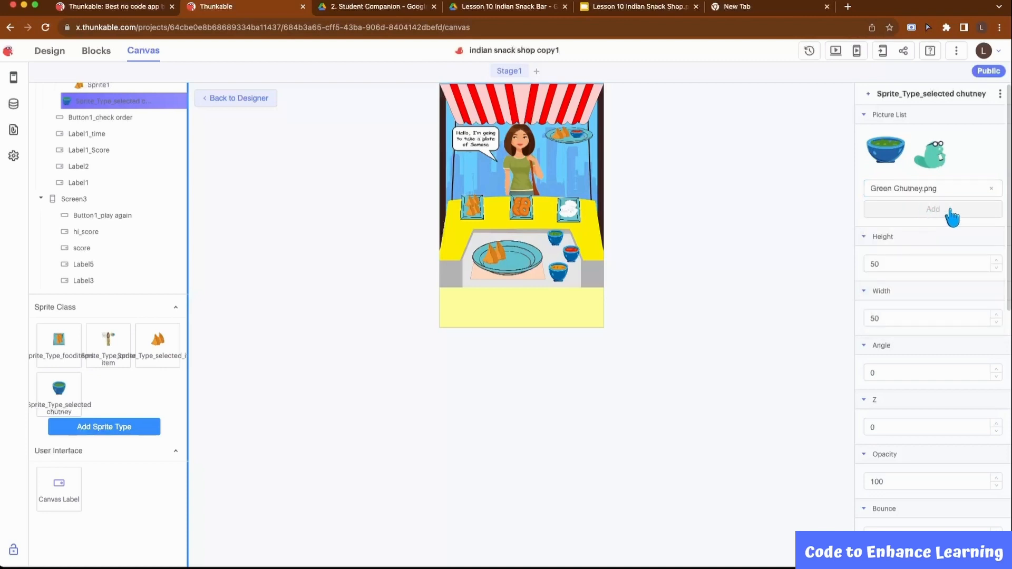
Add Sambar.png and Red Chutney.png to the selected chutney sprite type's picture list
click(920, 193)
click(890, 239)
click(927, 209)
click(925, 188)
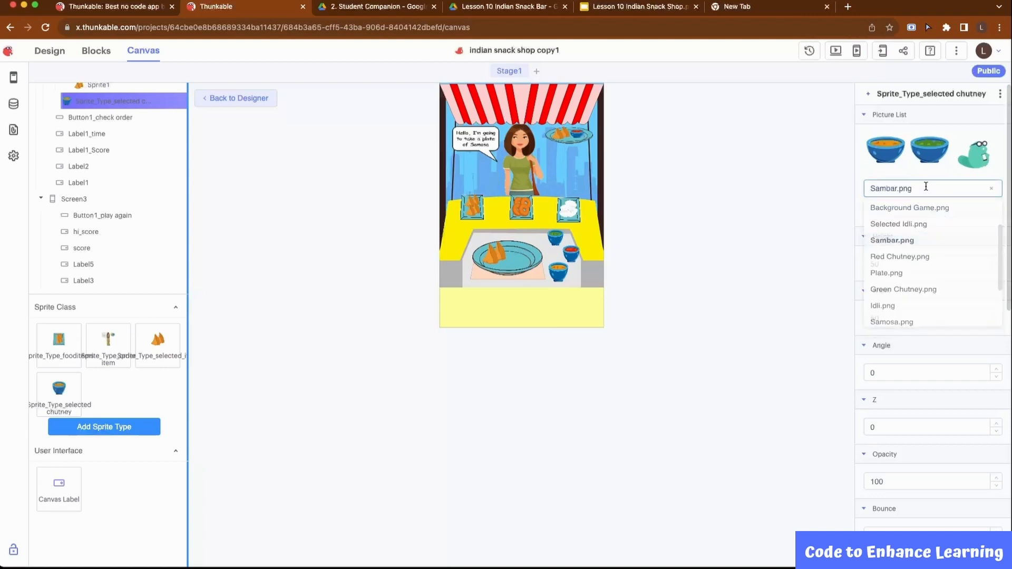
click(919, 261)
click(930, 209)
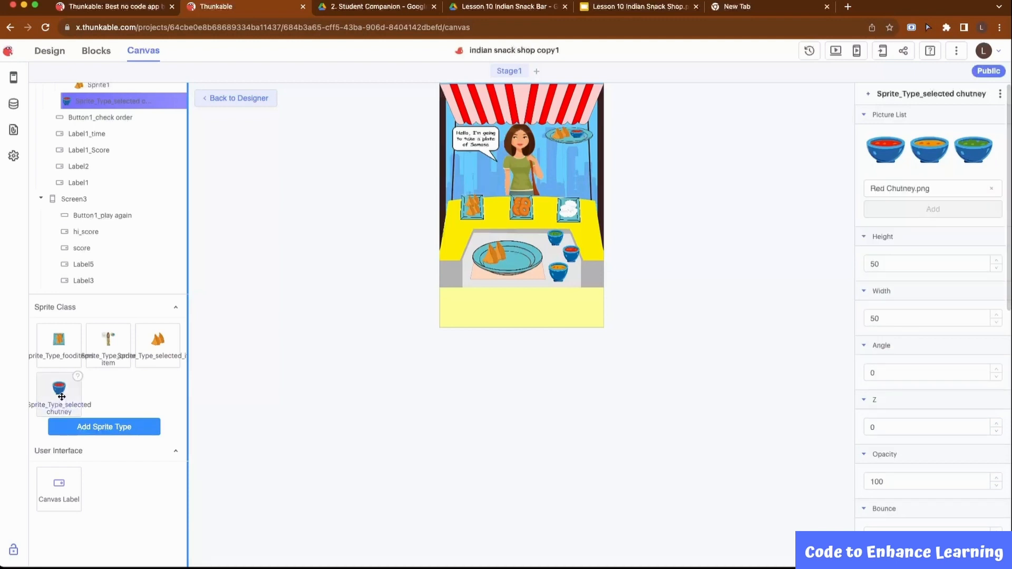
Place a selected chutney sprite about 37.5 by 37.5 on the plate beside the samosas and rename it selected chutney
drag(69, 395, 520, 247)
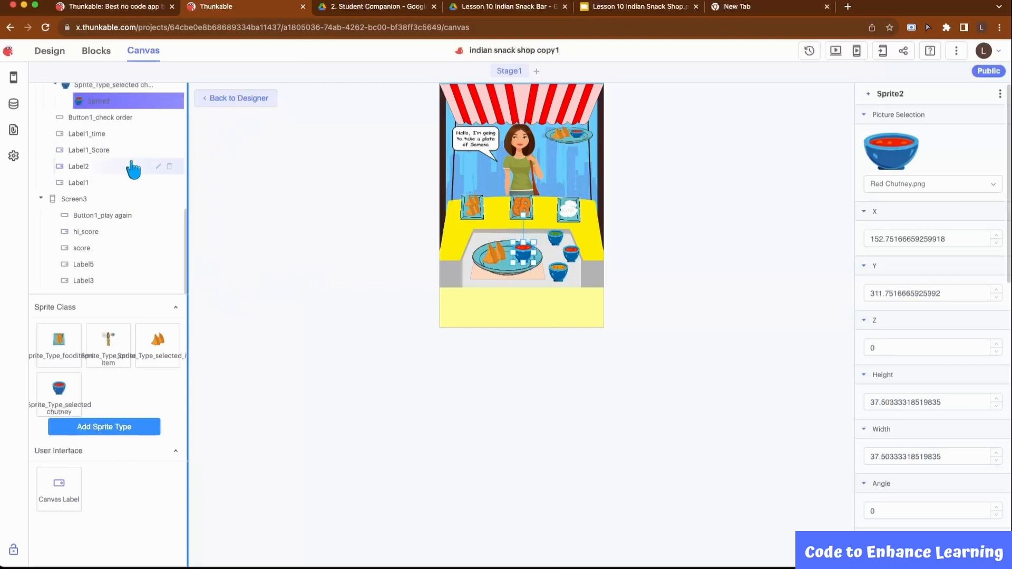
scroll(135, 168, up, 4)
click(158, 196)
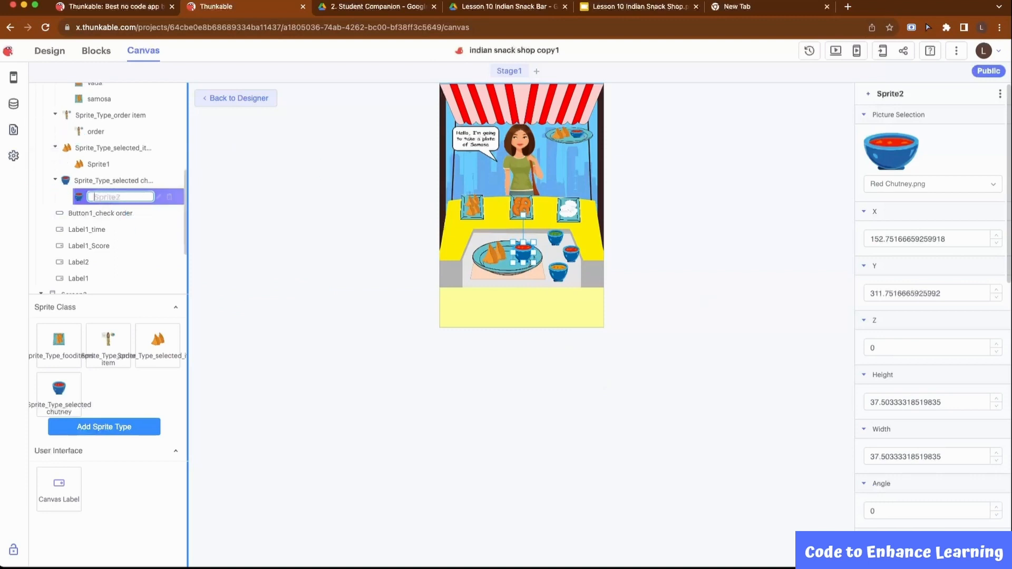
text(selected chutney)
Rename the samosa sprite under the selected item sprite type as selected item
click(114, 164)
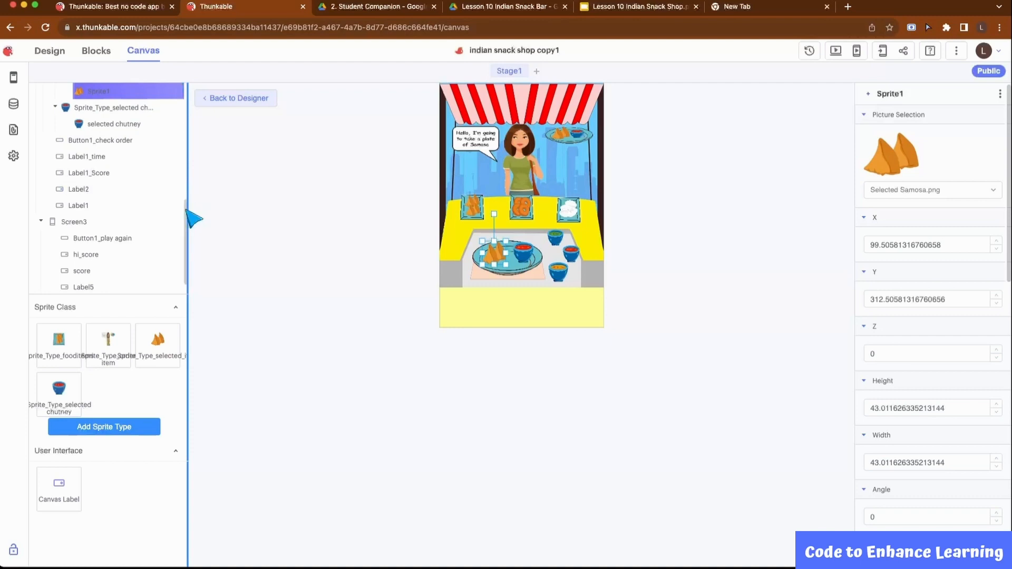
drag(186, 210, 186, 168)
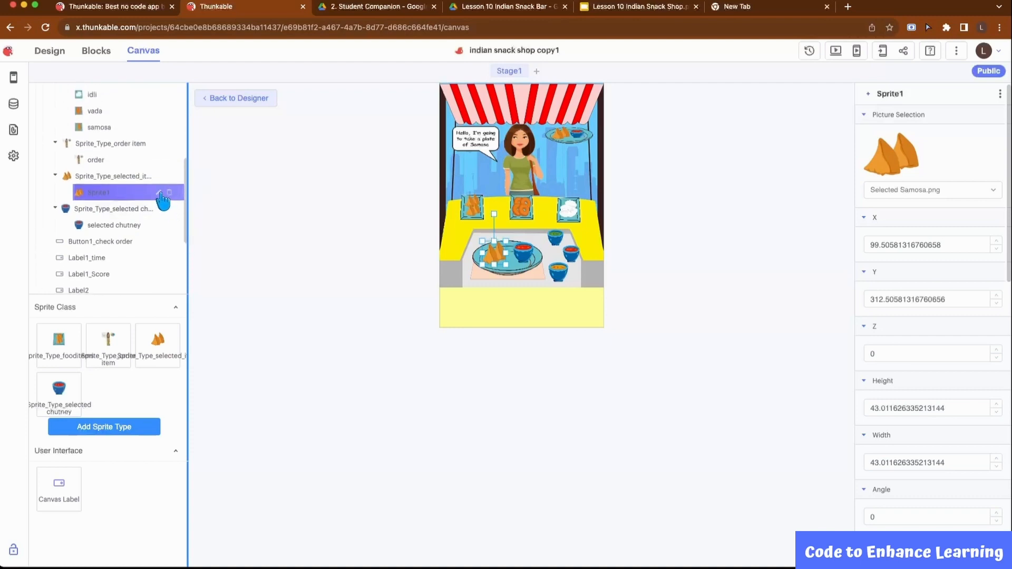
click(160, 193)
key(BackSpace)
key(BackSpace)
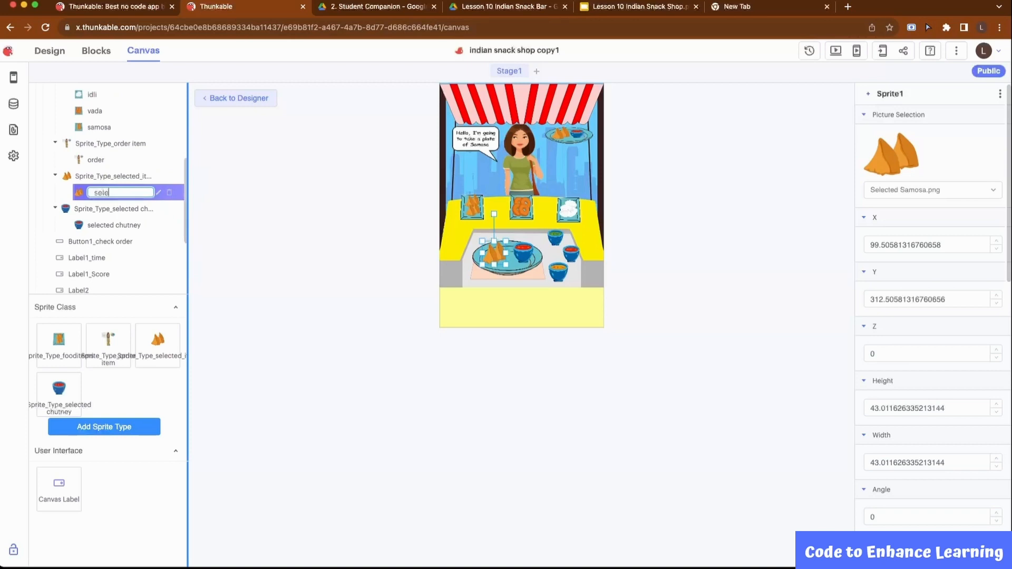
key(Return)
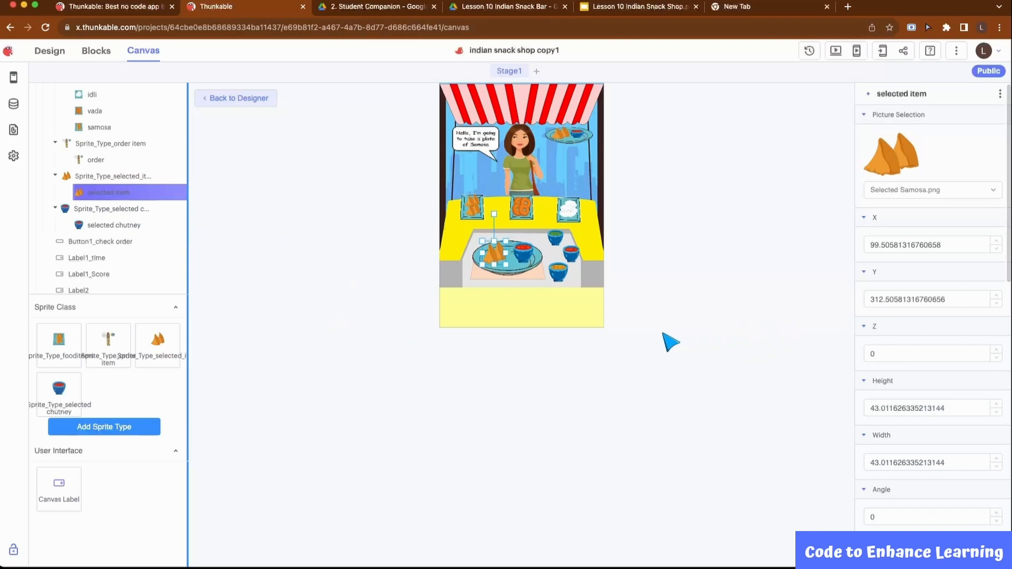
Return from the canvas to the screen designer and select Screen3
click(235, 103)
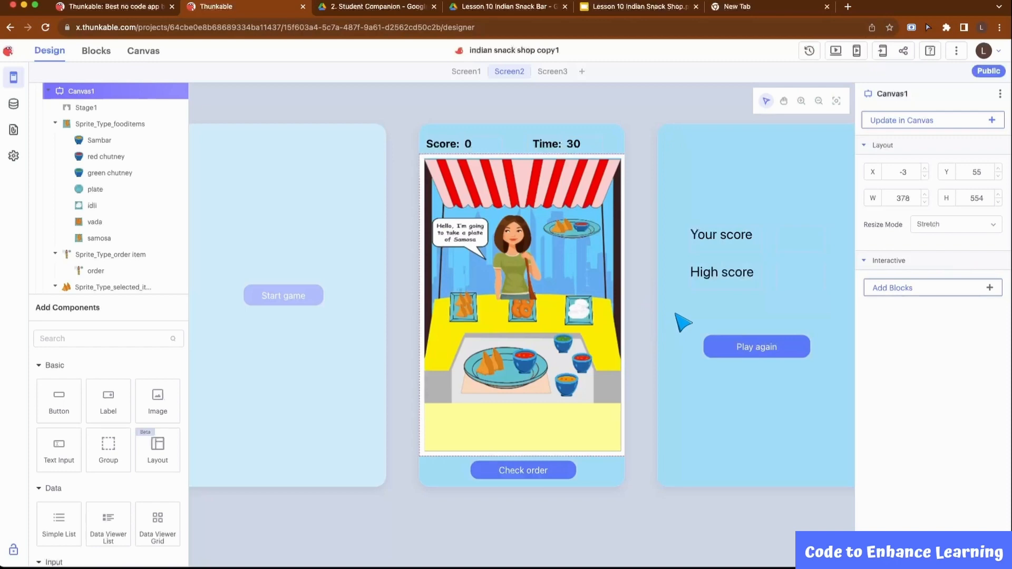
click(683, 323)
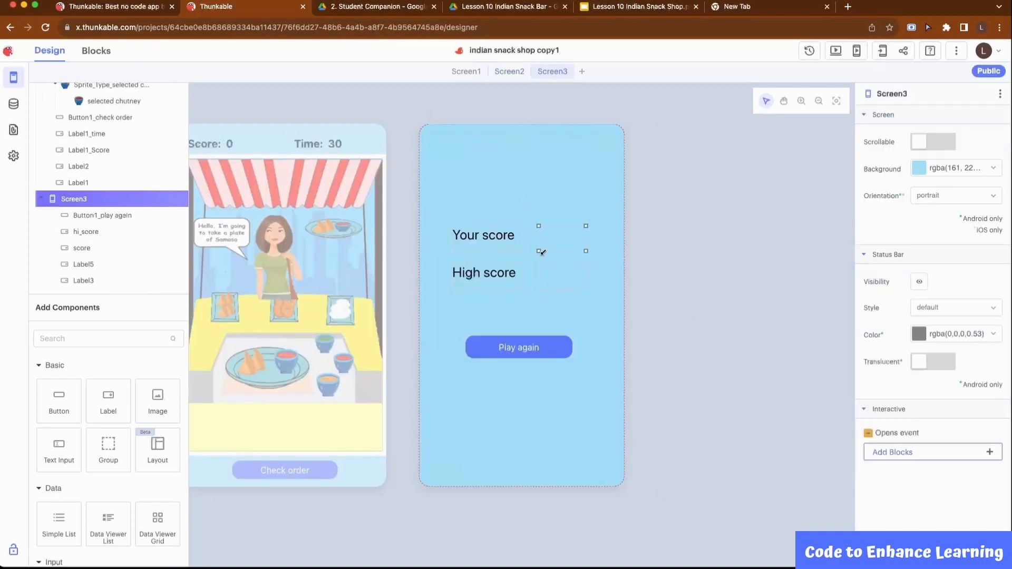